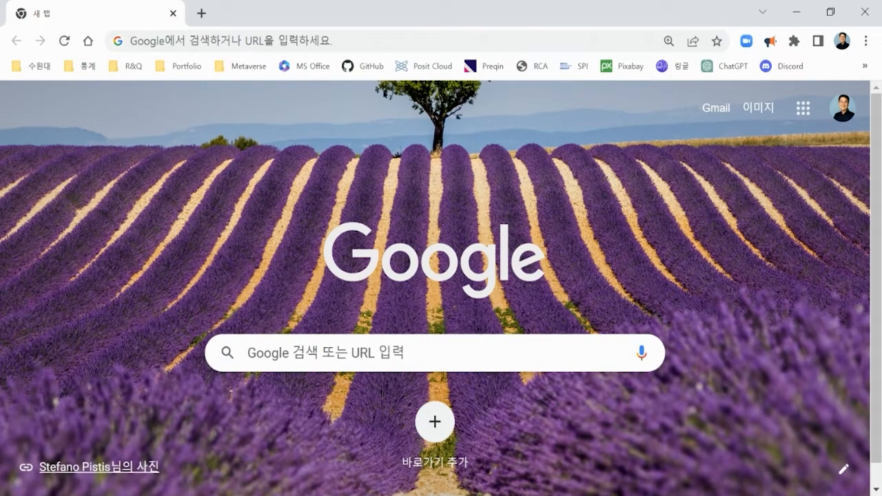
Search the web for "cran" and open the R-4.2.2 for Windows result.
left_click(422, 43)
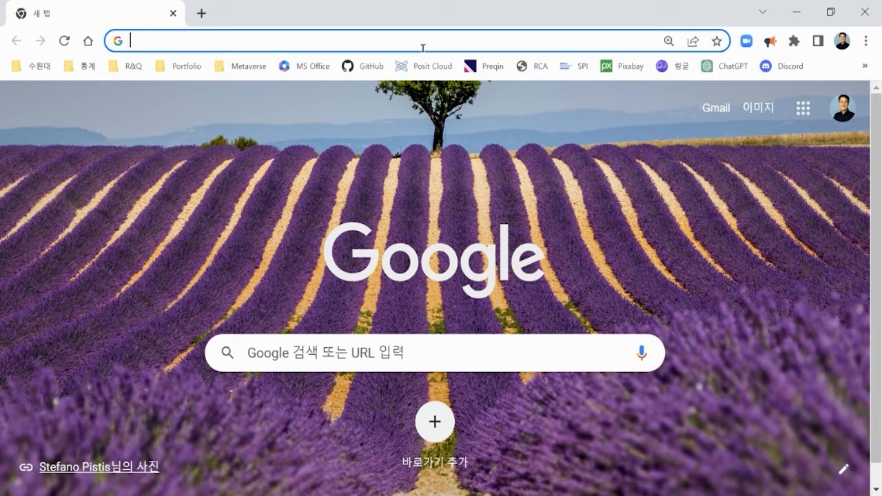
type("cran")
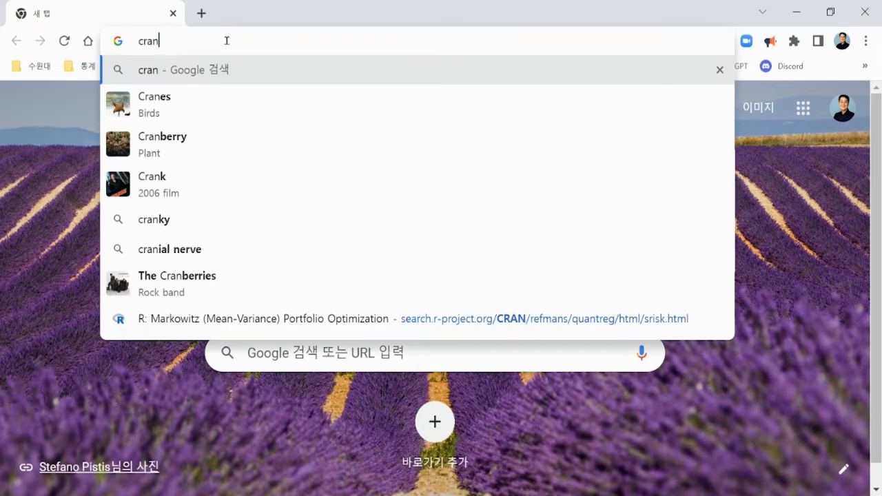
key("Return")
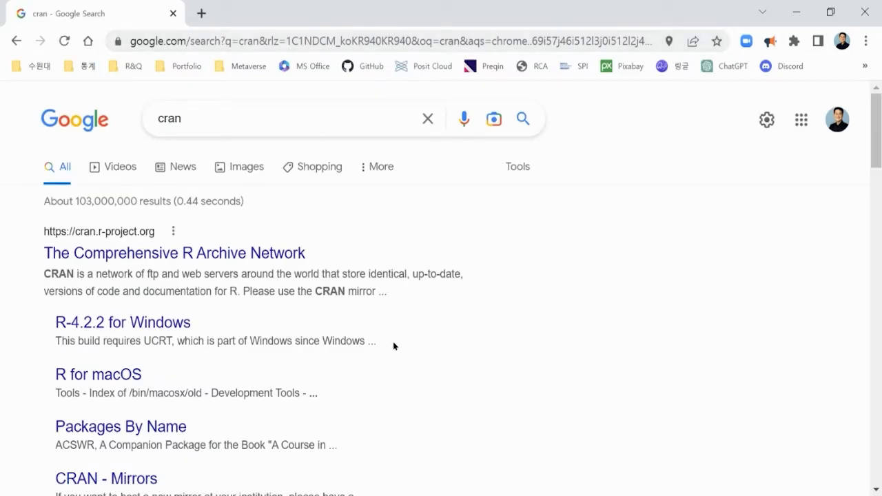
left_click(103, 324)
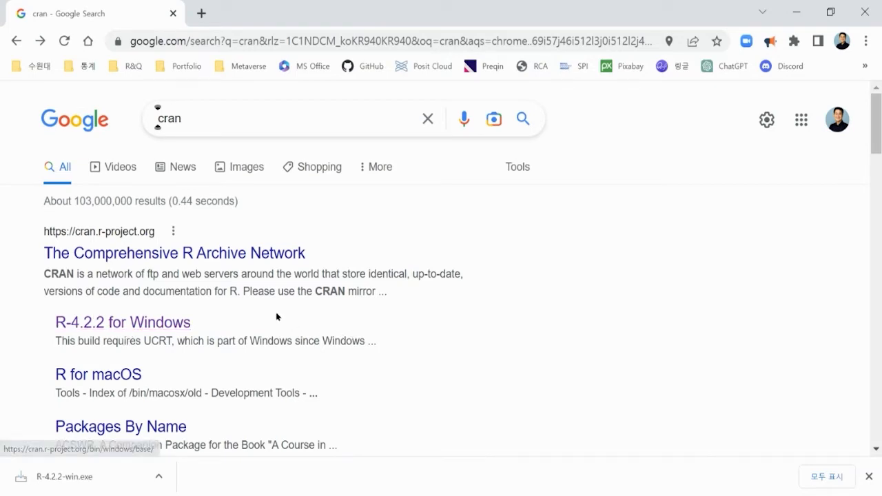
Download the R-4.2.2 base installer for Windows from The Comprehensive R Archive Network site.
left_click(231, 252)
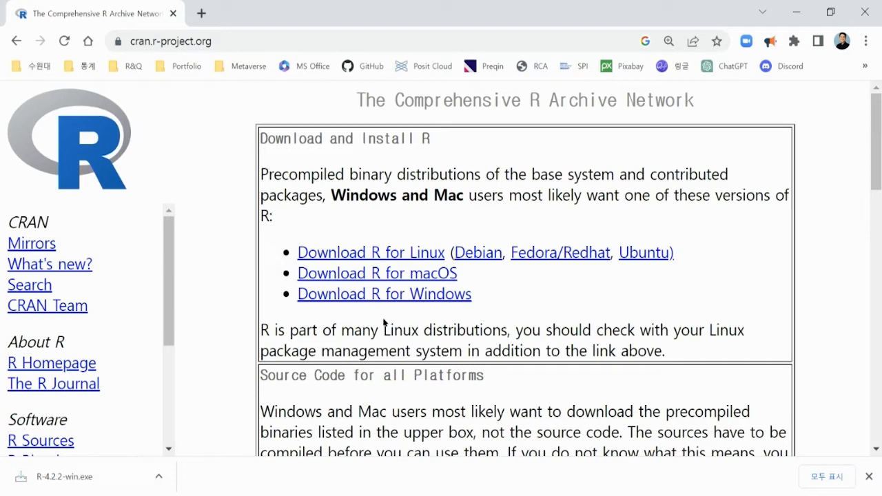
left_click(433, 295)
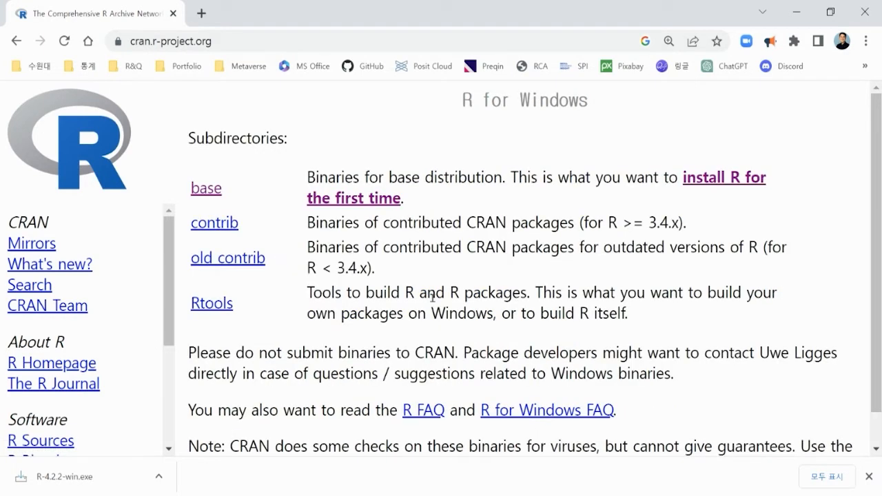
left_click(208, 196)
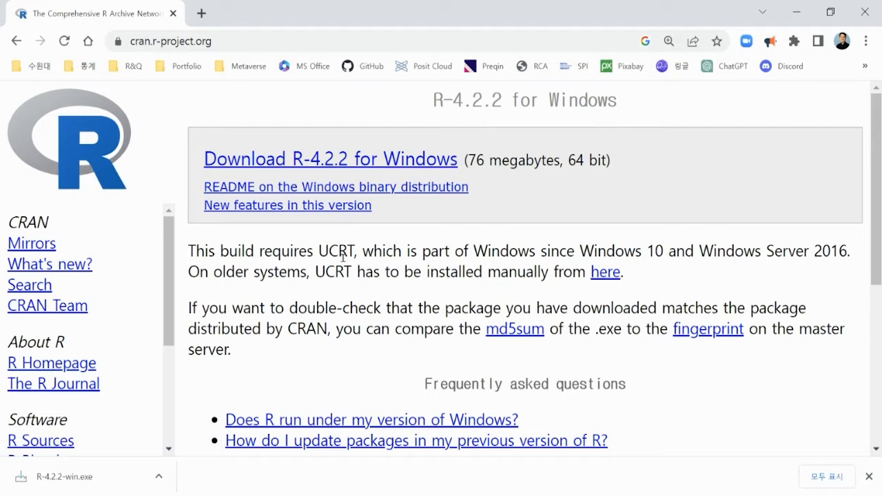
left_click(348, 158)
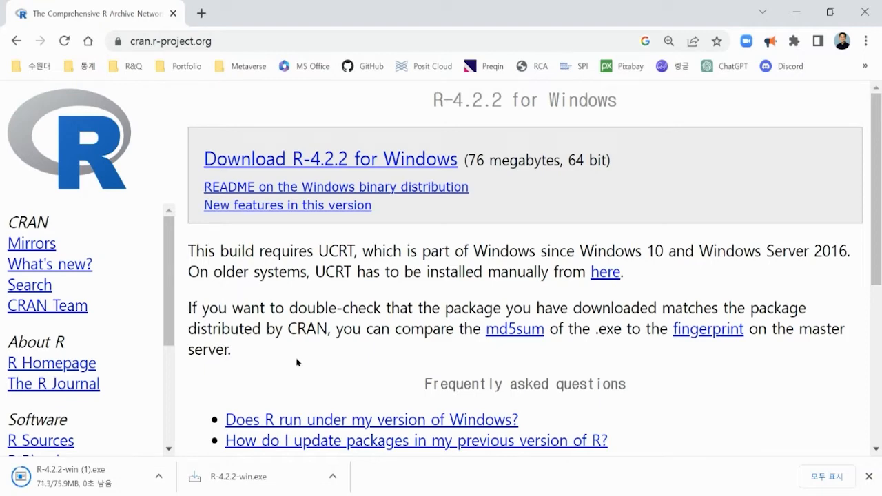
Return to the R for Windows page and download the Rtools42 installer from the RTools 4.2 page.
left_click(16, 40)
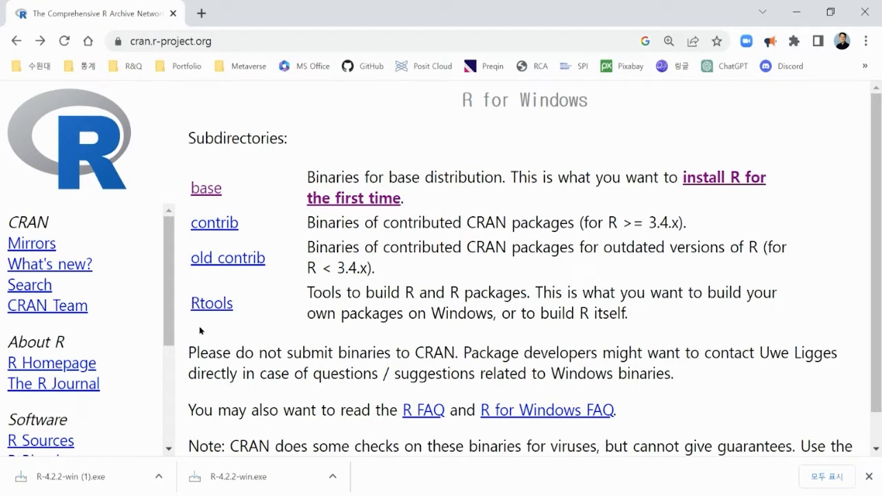
left_click(208, 307)
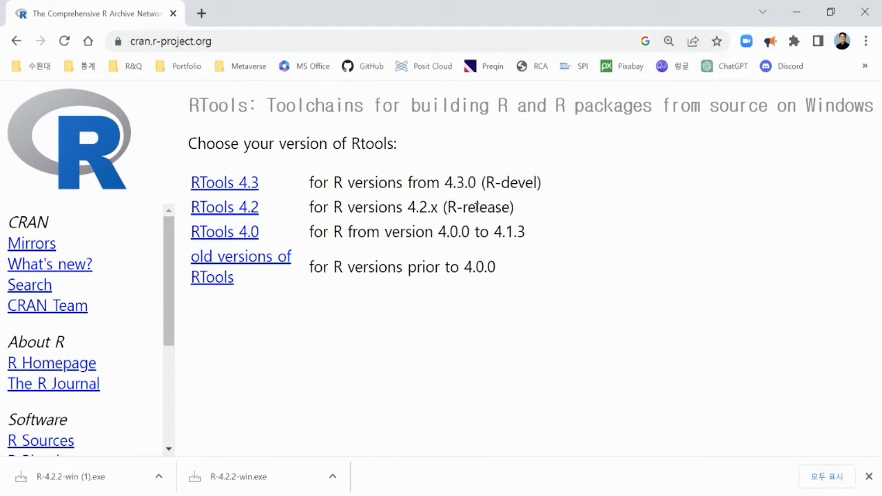
left_click(243, 209)
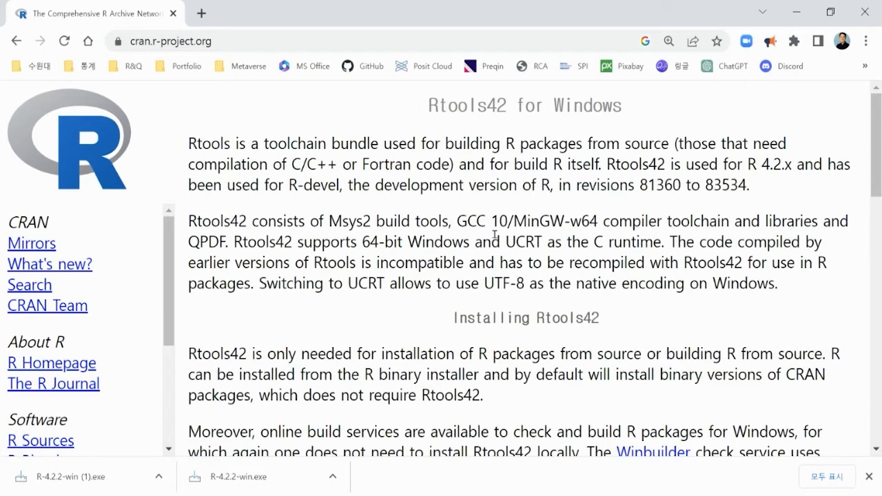
scroll(598, 303, "down", 1)
scroll(598, 301, "down", 4)
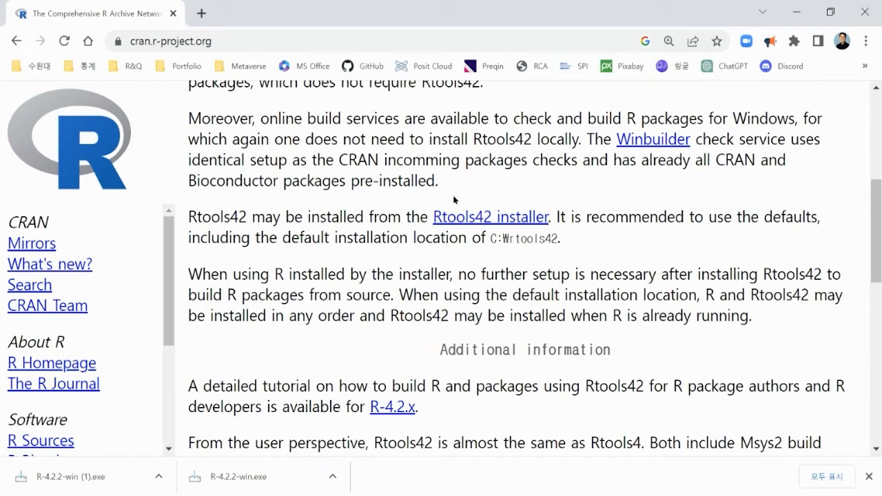
left_click(489, 219)
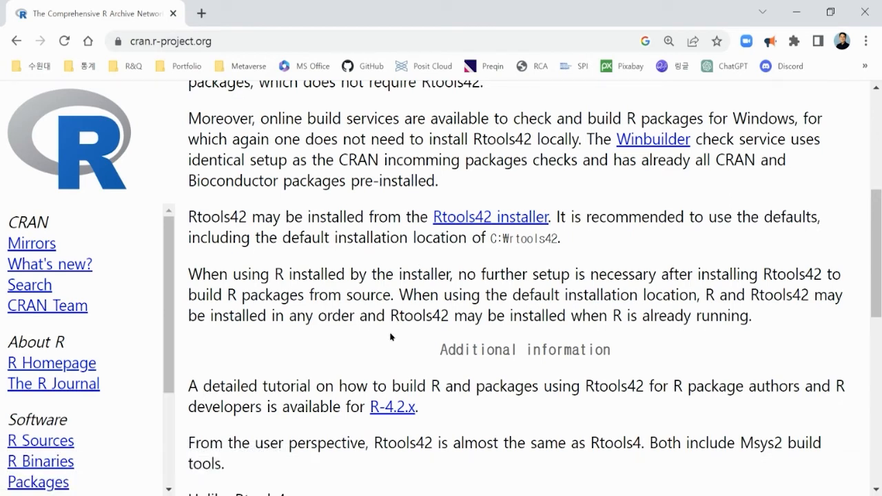
Search the web for "posit" and open the Posit open-source data science company site.
left_click(260, 41)
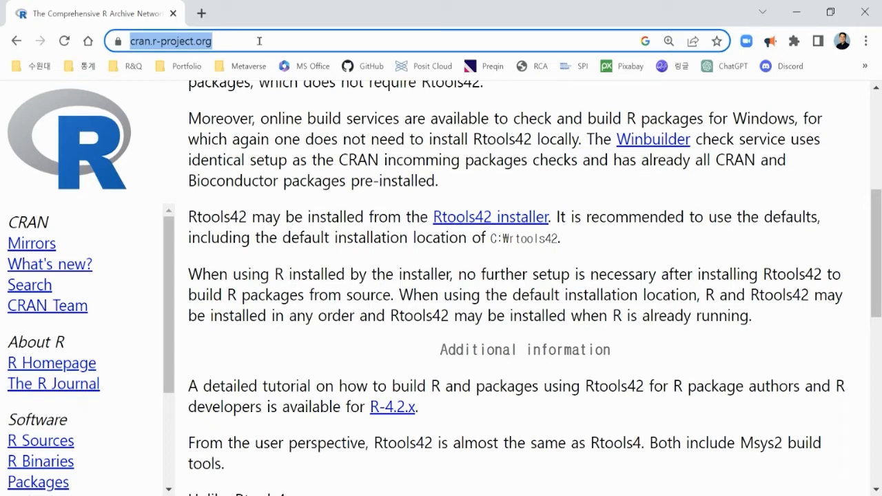
type("posit")
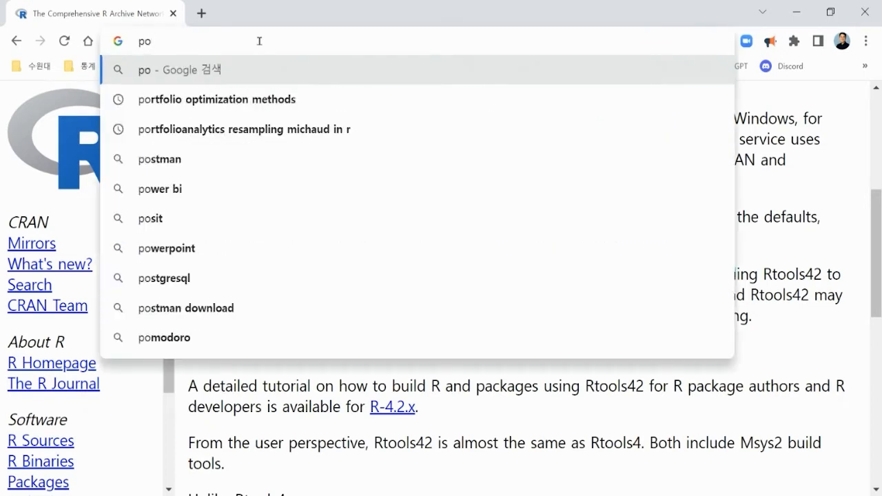
key("Delete")
key("Return")
scroll(244, 370, "down", 4)
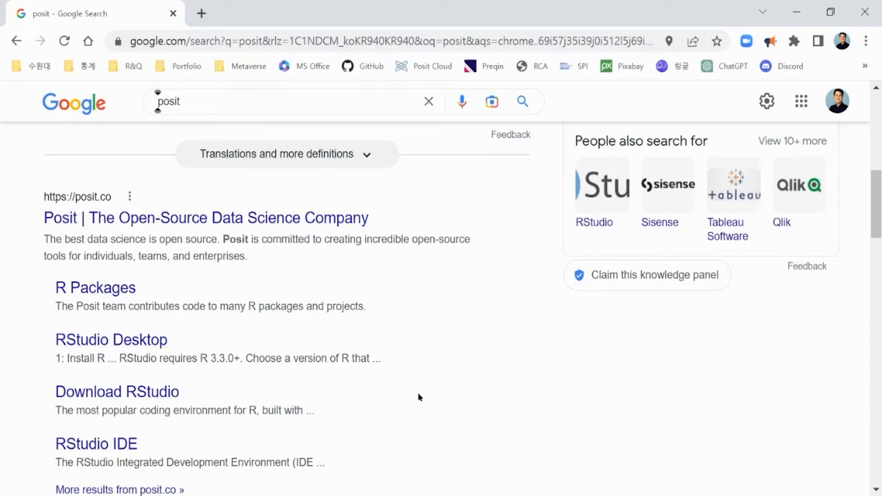
left_click(204, 219)
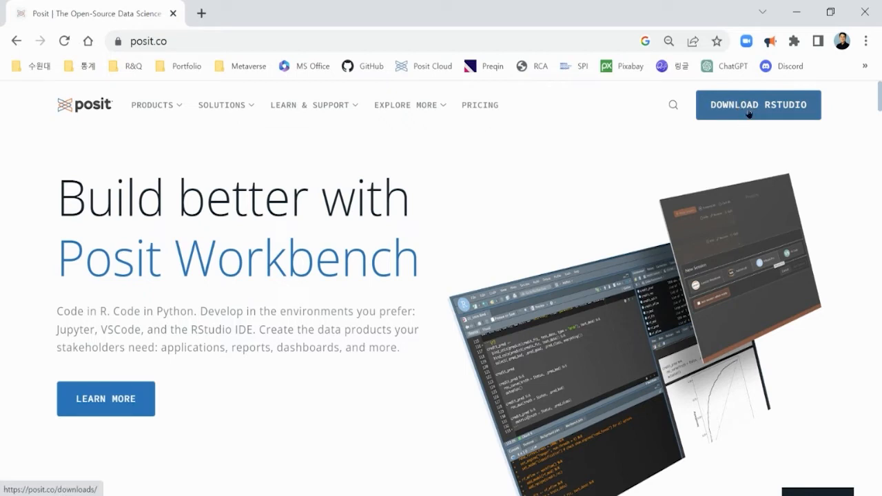
Open the RStudio IDE product page and follow the RStudio Desktop download for the free Open Source Edition.
left_click(157, 112)
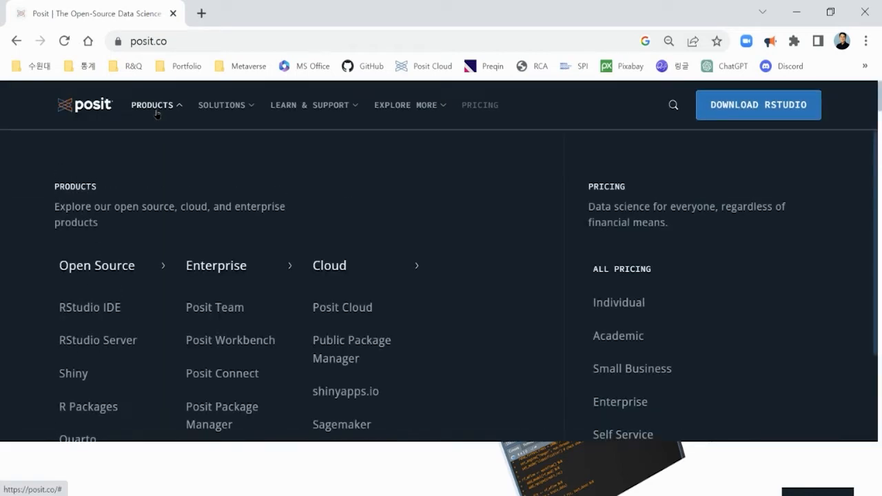
left_click(109, 317)
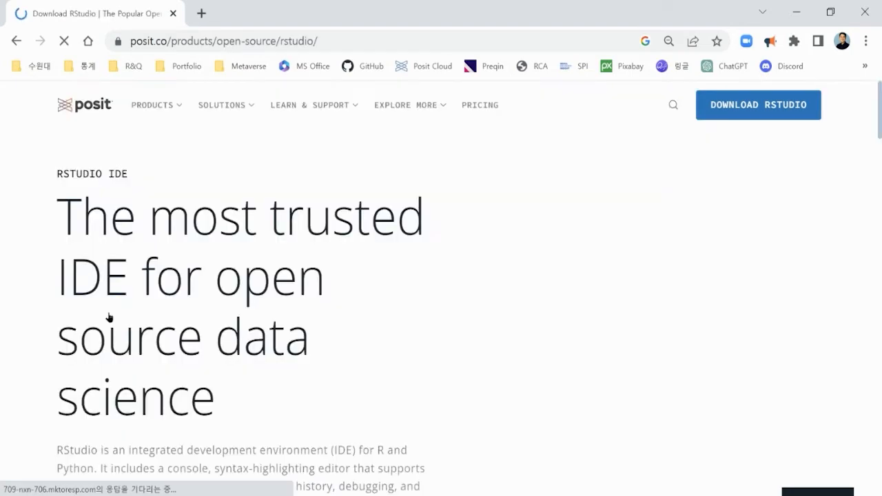
scroll(303, 339, "down", 7)
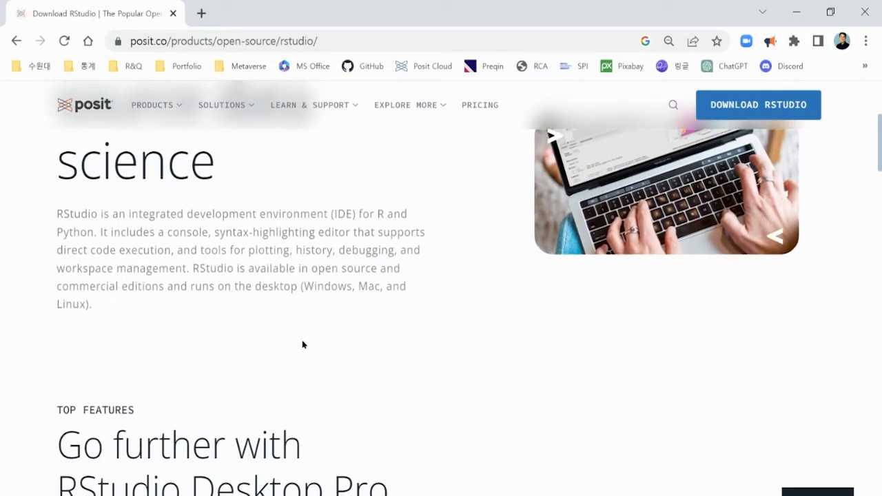
scroll(302, 345, "down", 10)
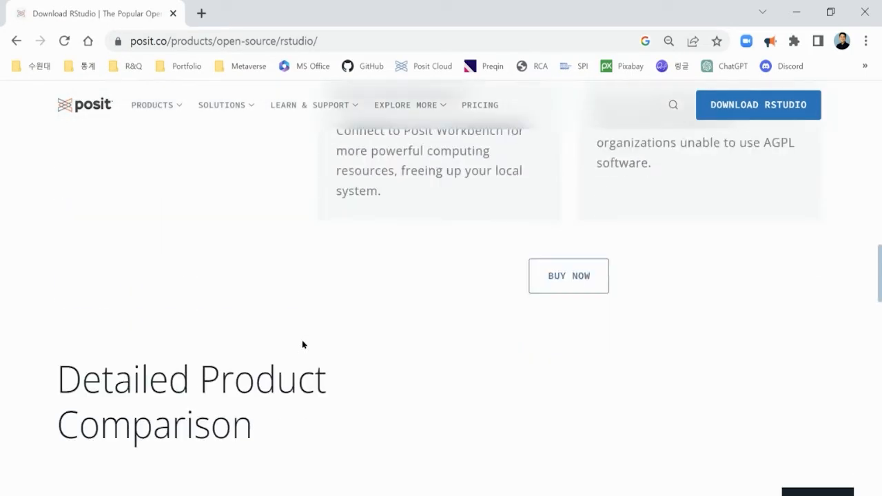
scroll(302, 341, "down", 1)
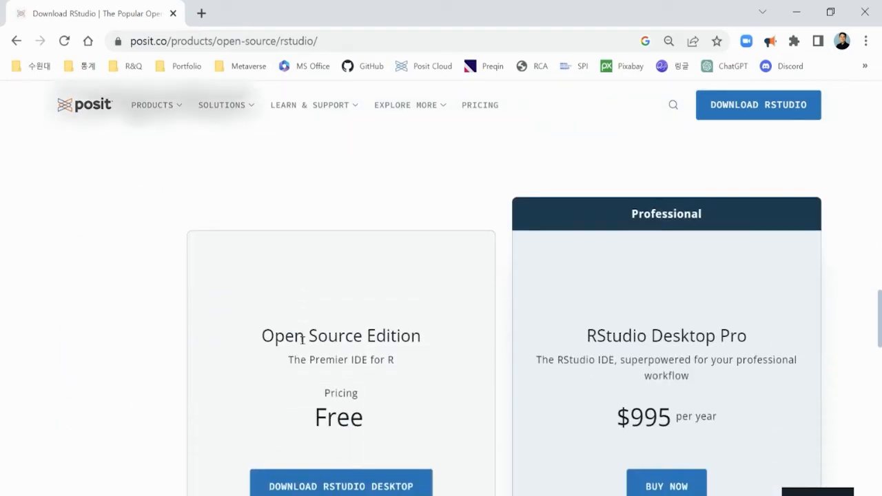
scroll(138, 383, "down", 1)
scroll(138, 383, "up", 1)
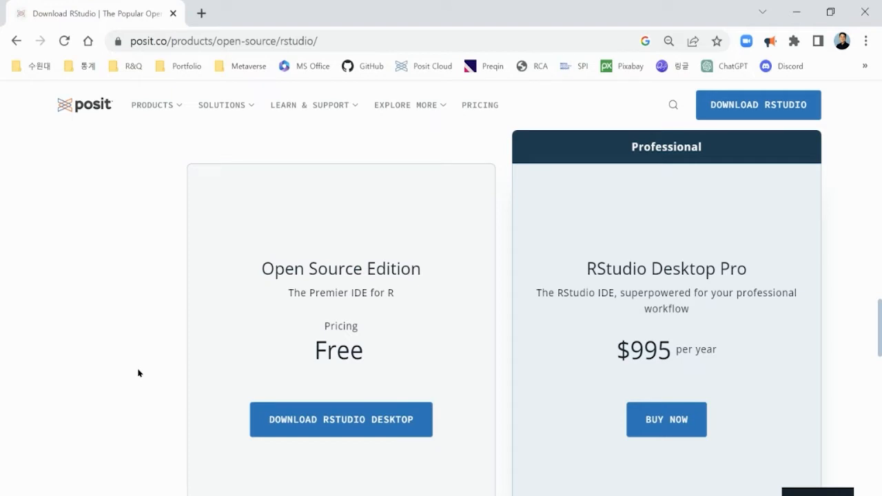
scroll(138, 373, "down", 2)
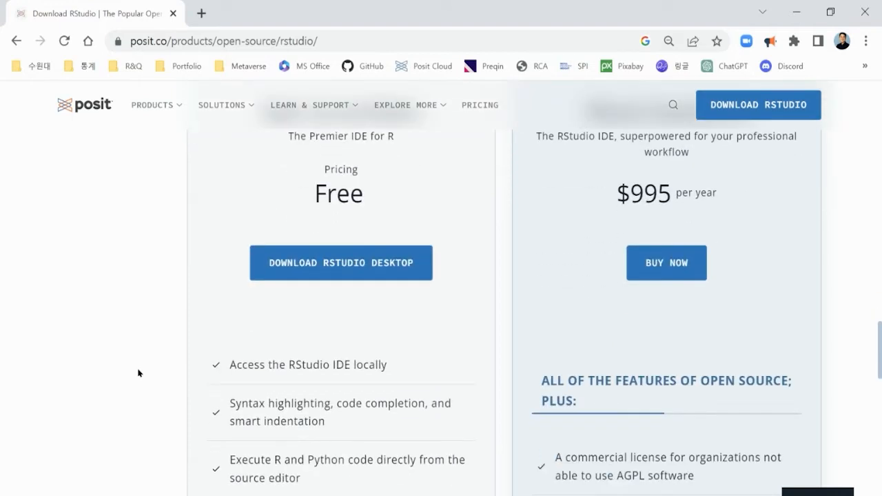
left_click(347, 273)
Go to the RStudio Desktop download page and download the RStudio Desktop installer for Windows.
scroll(372, 387, "down", 3)
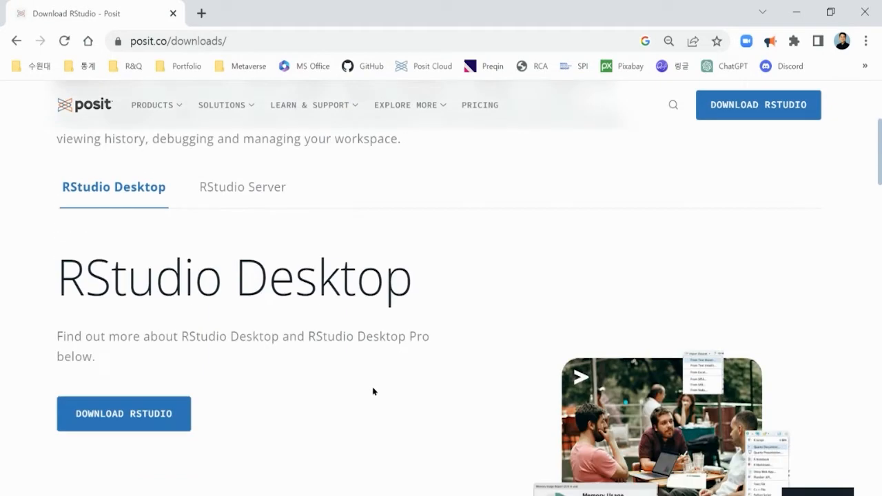
scroll(373, 392, "down", 1)
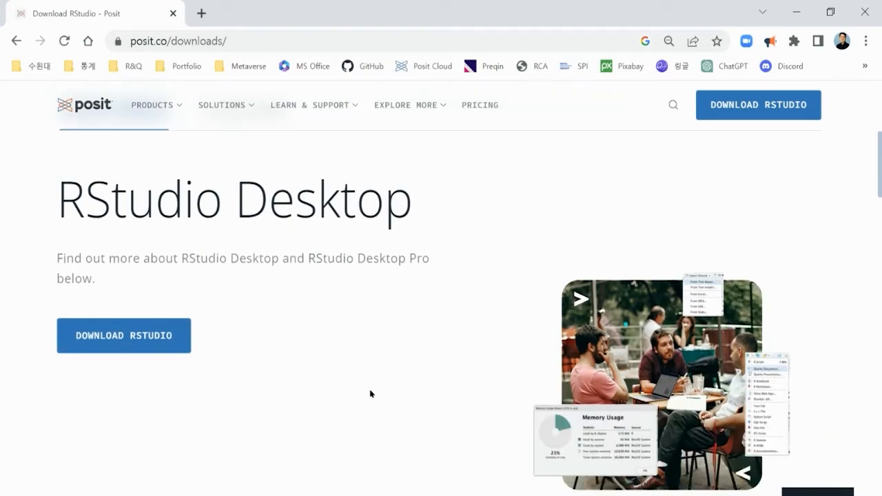
left_click(166, 338)
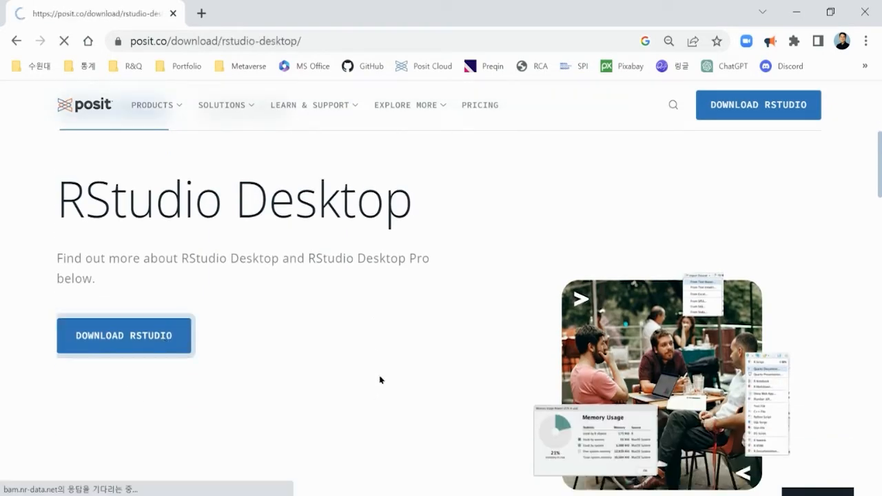
scroll(384, 375, "down", 2)
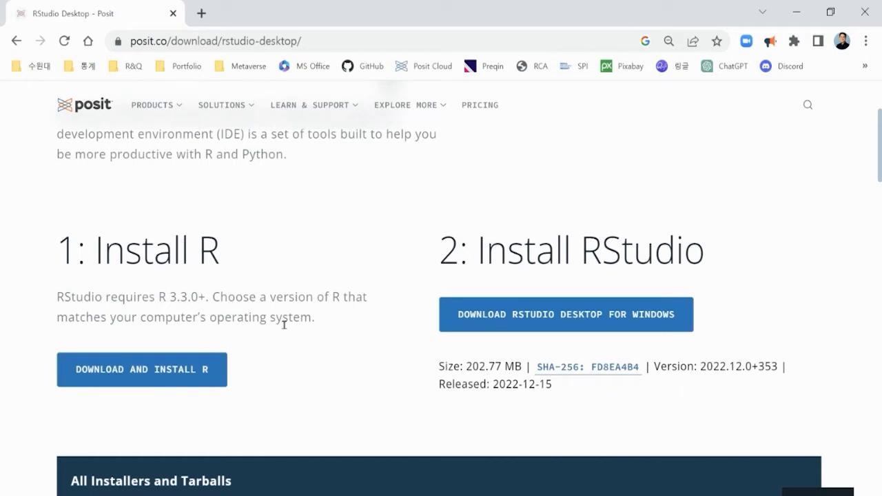
scroll(431, 366, "down", 1)
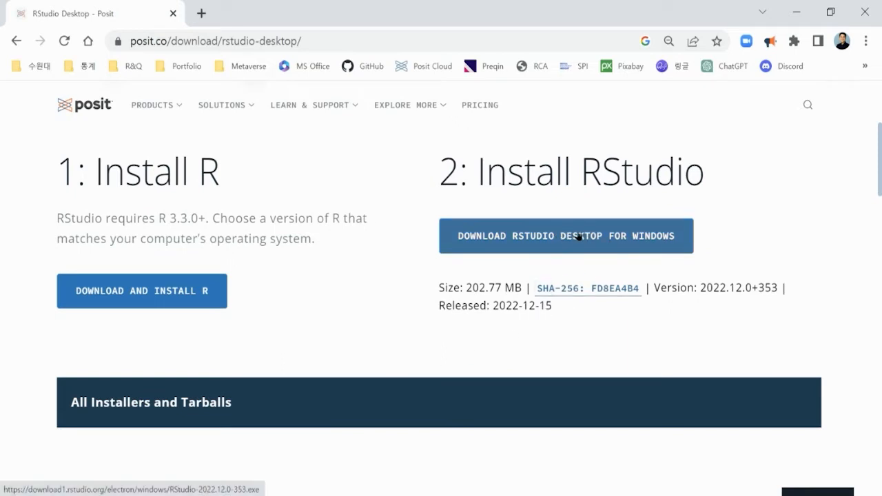
left_click(534, 246)
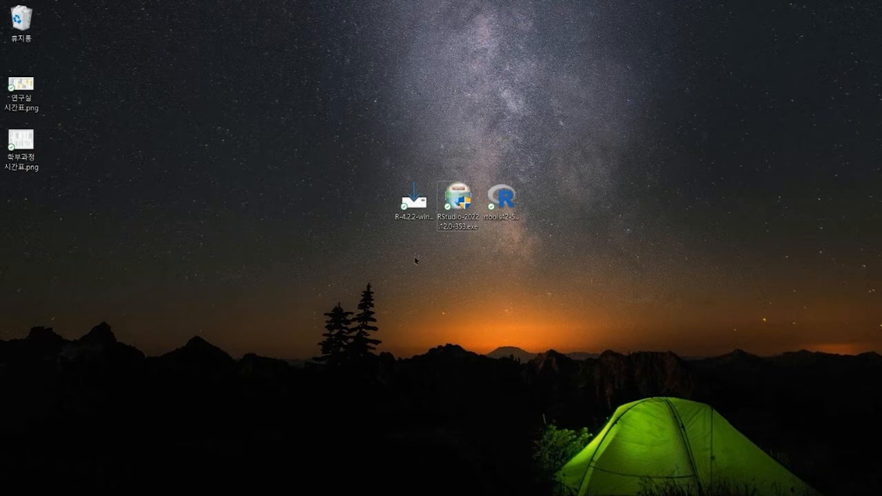
Launch the R 4.2.2 installer from the desktop, accept Korean as the setup language and proceed past the licence information.
left_click(414, 201)
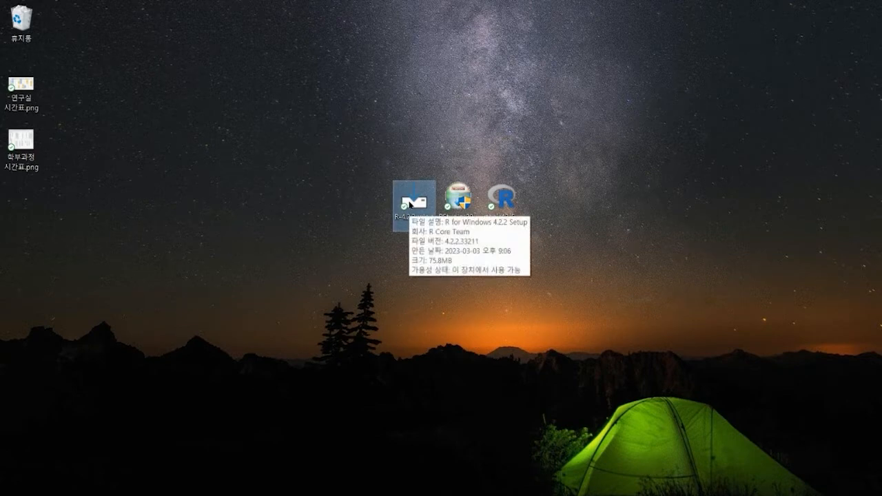
double_click(413, 205)
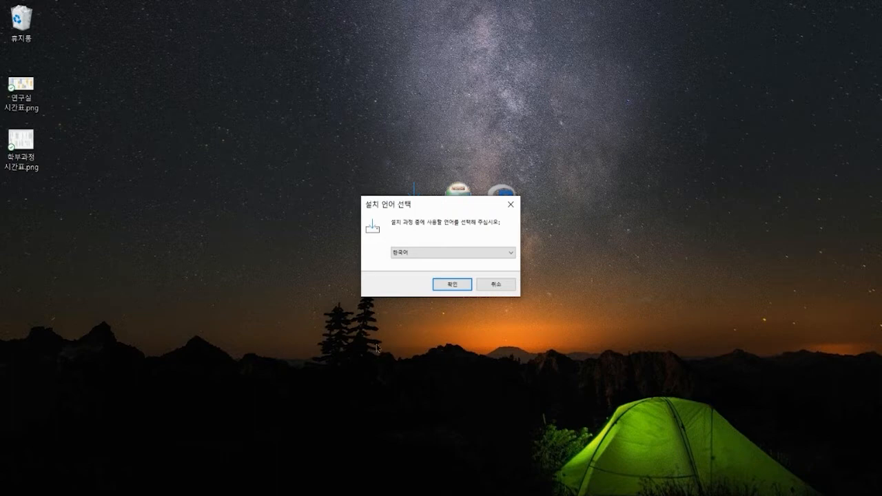
left_click(456, 286)
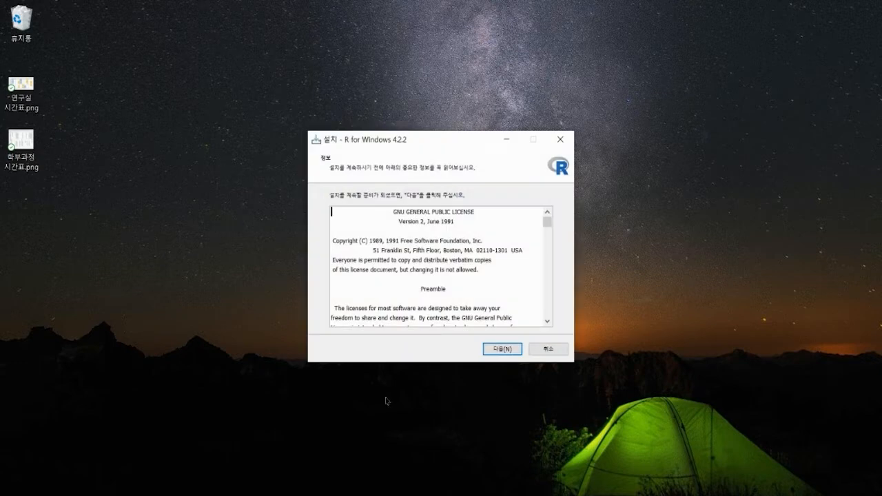
left_click(508, 351)
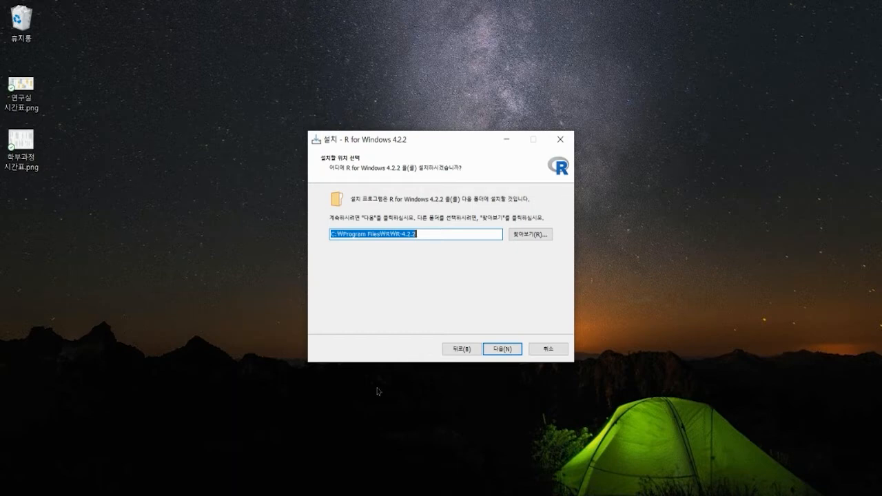
Set the R installation folder to C:\R-4.2.2 by removing the Program Files part of the path, and continue the setup.
key("Right")
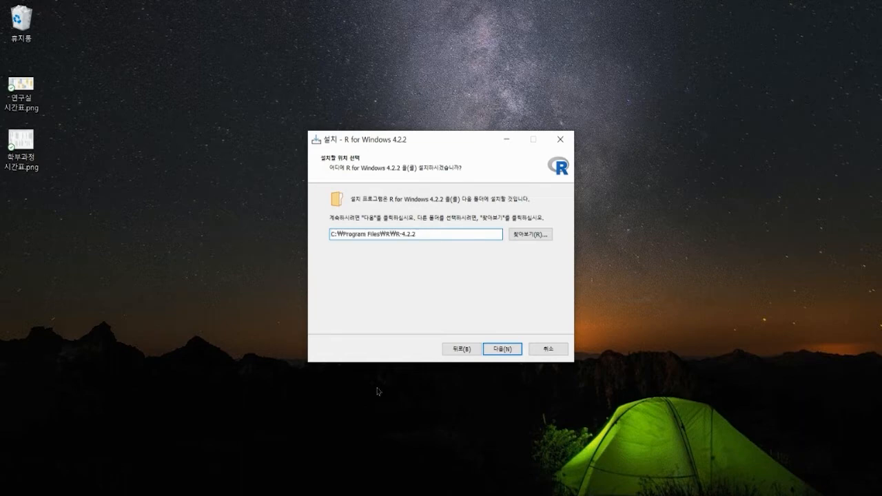
key("Right")
key("Right")
key("Right")
key("shift+Right")
key("shift+Right")
key("shift+Right")
key("shift+Right")
key("shift+Right")
key("shift+Right")
key("shift+Right")
key("shift+Right")
key("shift+Right")
key("shift+Right")
key("shift+Right")
key("shift+Right")
key("shift+Right")
key("shift+Right")
key("shift+Right")
key("shift+Right")
key("BackSpace")
key("shift+Right")
key("BackSpace")
left_click(503, 351)
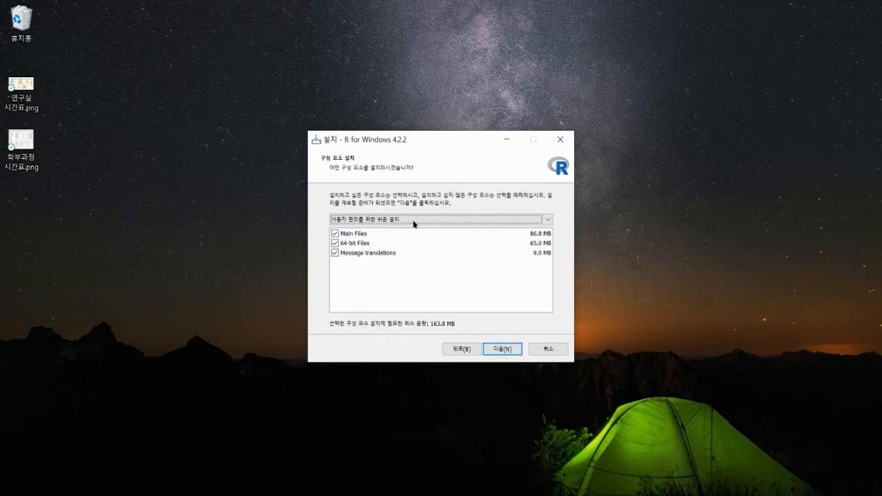
Install R with the default components, startup options and Start menu folder but no desktop icon, and finish the setup.
left_click(505, 350)
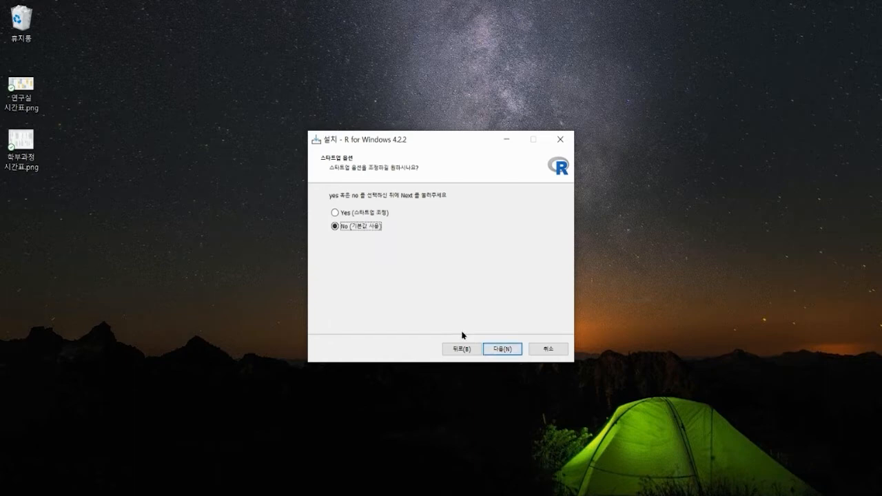
left_click(500, 353)
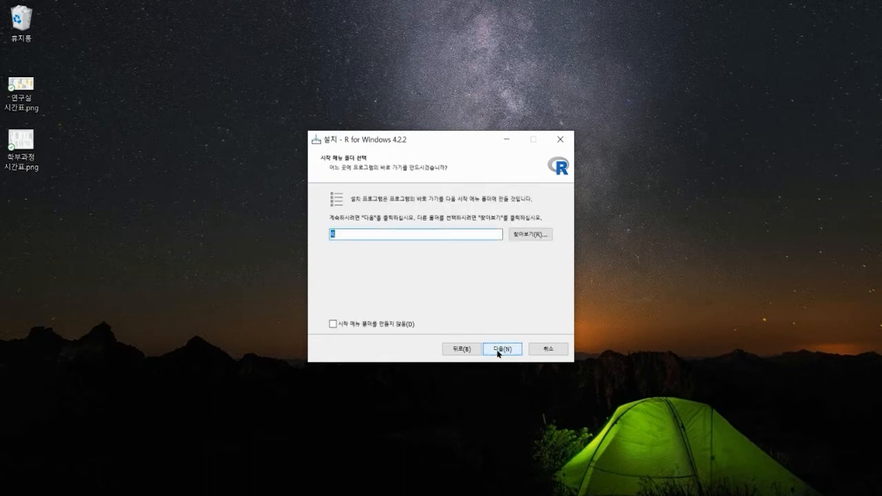
left_click(499, 351)
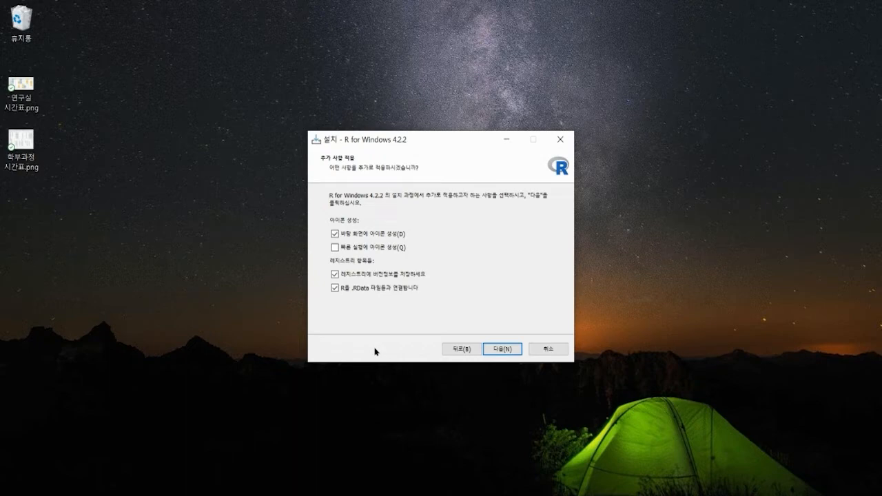
left_click(335, 234)
left_click(507, 351)
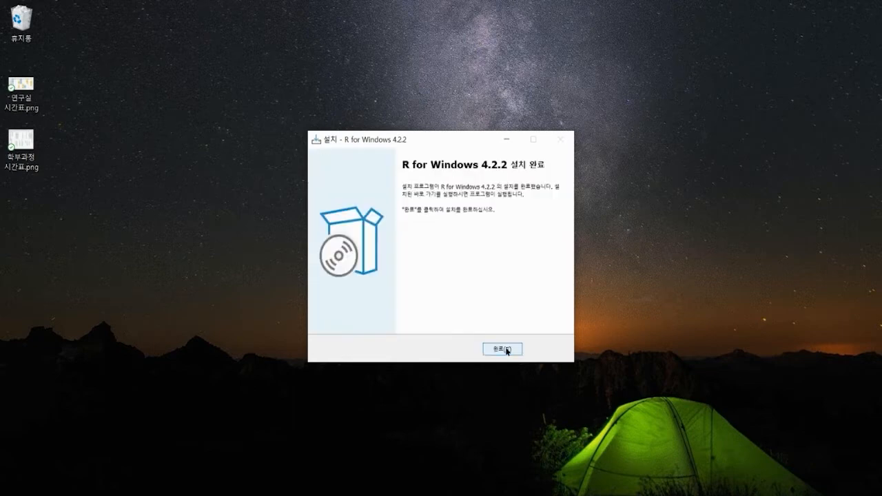
left_click(508, 351)
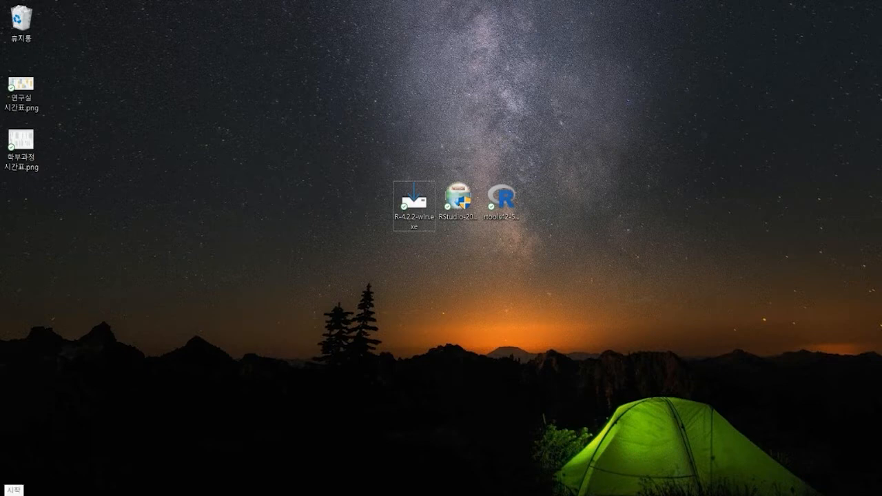
Test R 4.2.2 by running plot(x = 2, y = 3) in its console, and quit without saving the workspace image.
left_click(14, 491)
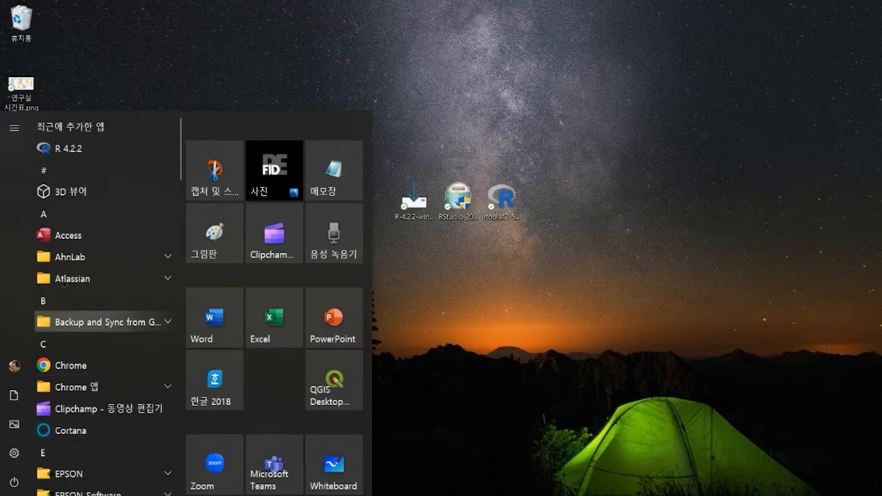
left_click(94, 149)
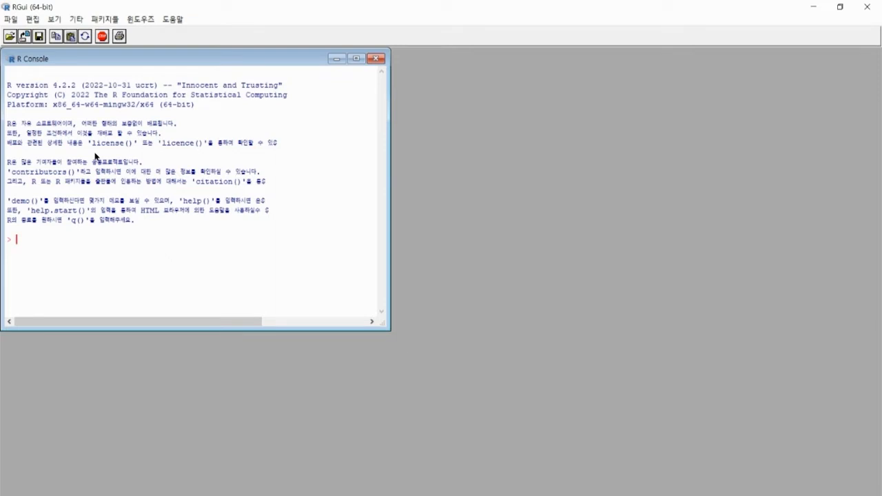
type("plot(coordinate=(2, 3))")
key("Return")
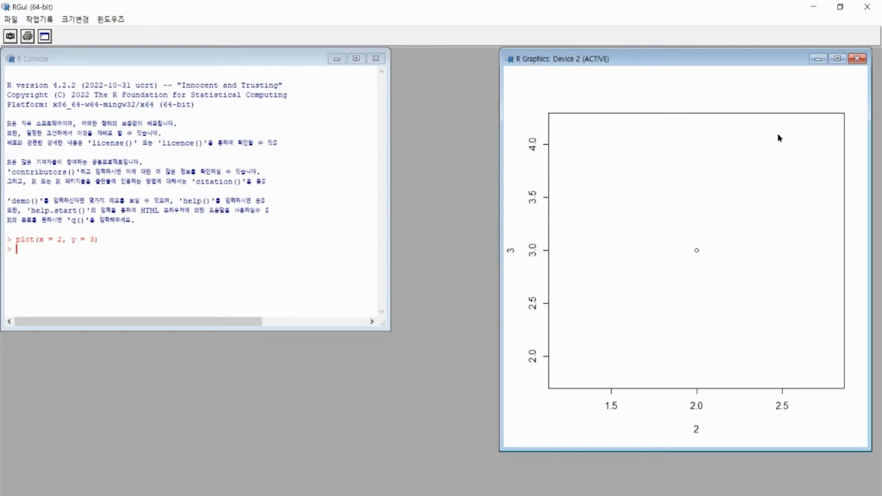
left_click(867, 7)
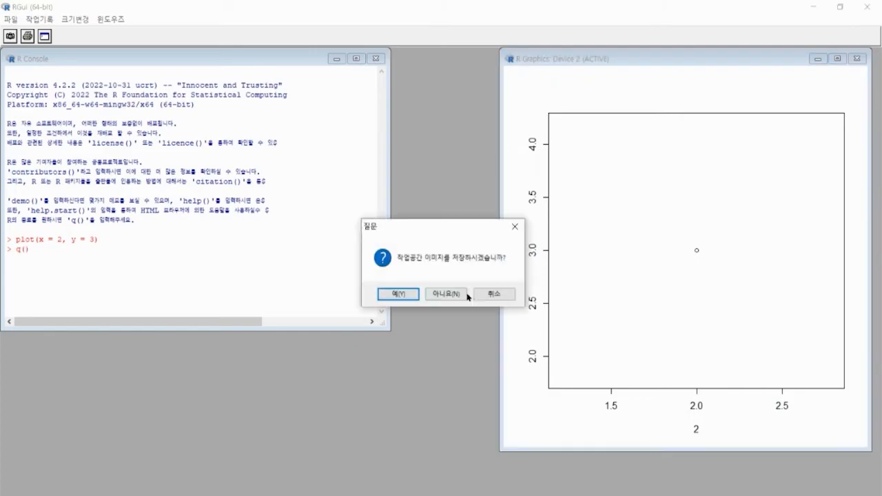
left_click(445, 297)
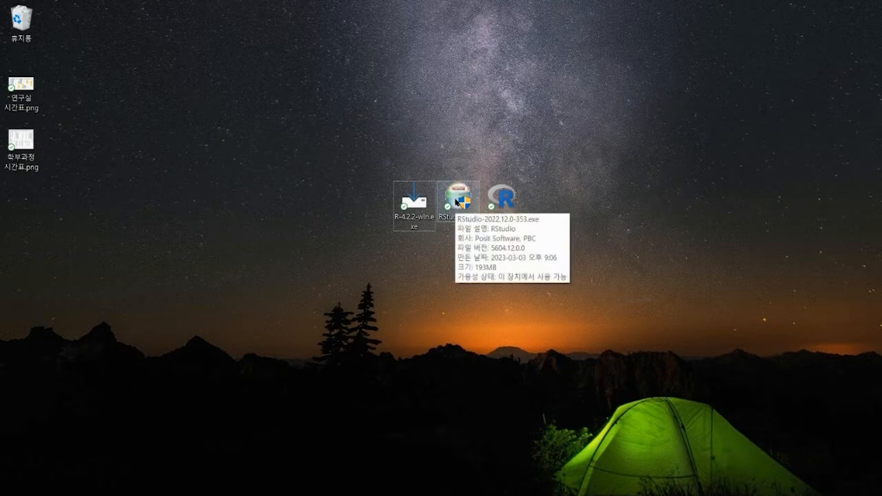
Launch the RStudio installer from the desktop and set its installation folder to C:\RStudio.
double_click(456, 203)
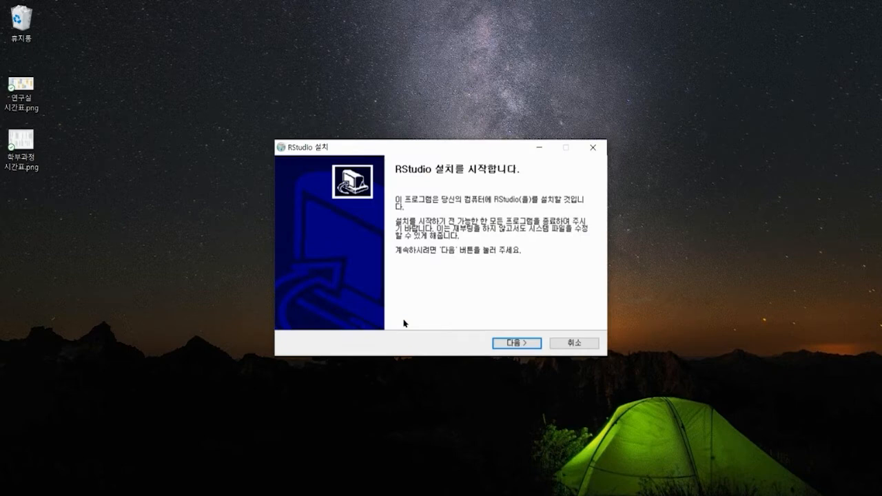
left_click(523, 344)
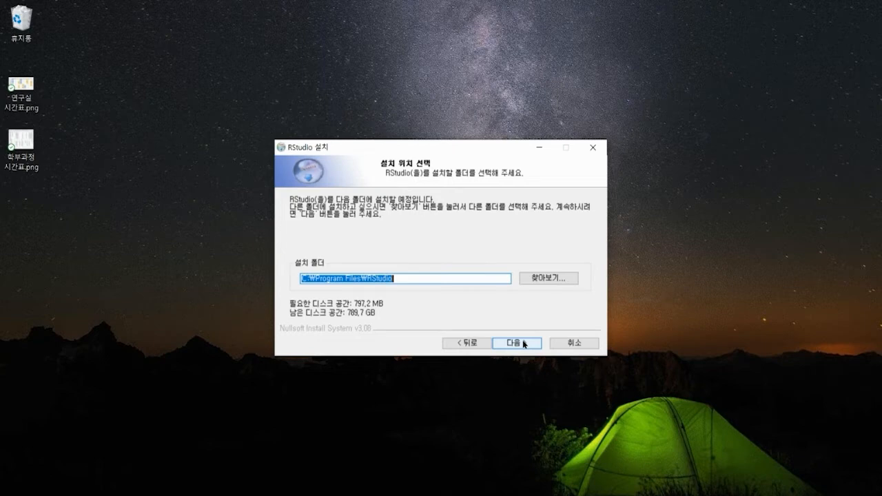
key("Home")
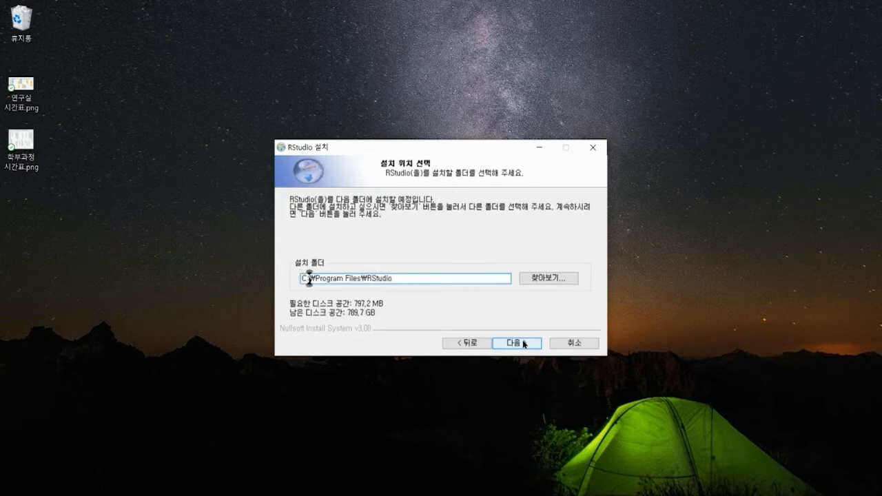
key("Right")
key("shift+Right")
key("shift+Right")
key("shift+Right")
key("shift+Right")
key("shift+Right")
key("shift+Right")
key("shift+Right")
key("shift+Right")
key("shift+Right")
key("shift+Right")
key("shift+Right")
key("shift+Right")
key("shift+Right")
key("shift+Right")
key("Delete")
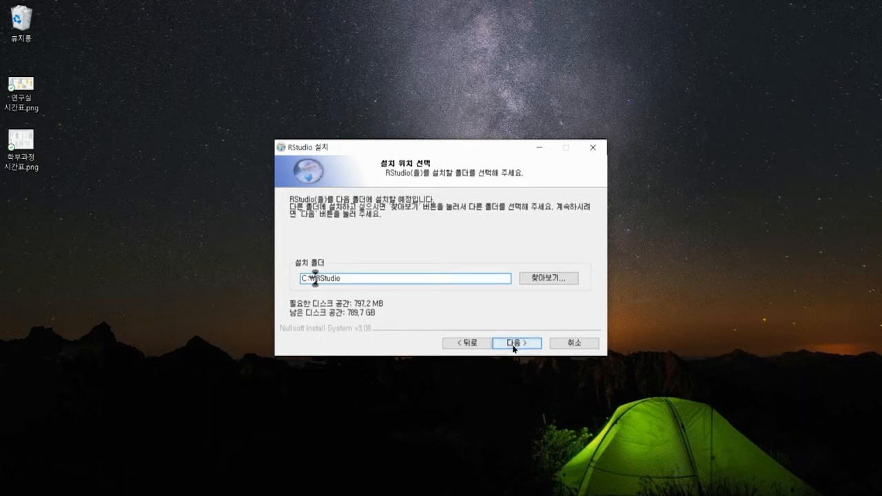
Install RStudio with the default RStudio Start menu folder and finish the setup.
left_click(514, 346)
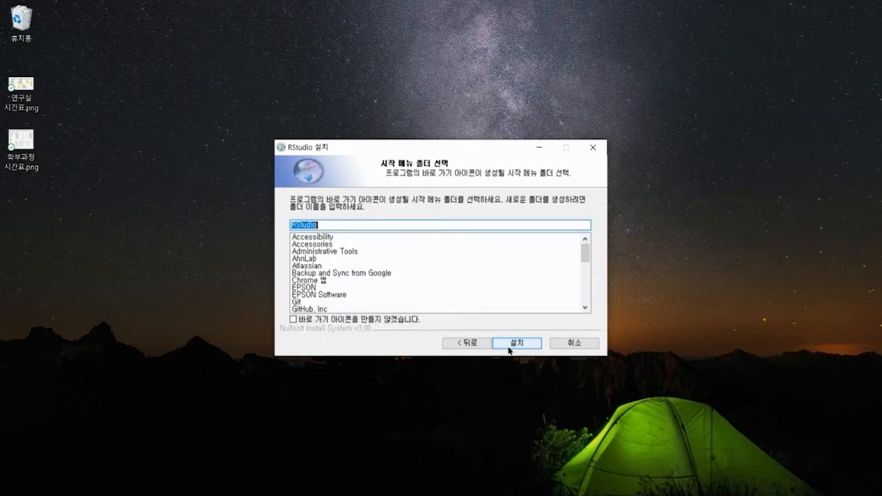
left_click(521, 344)
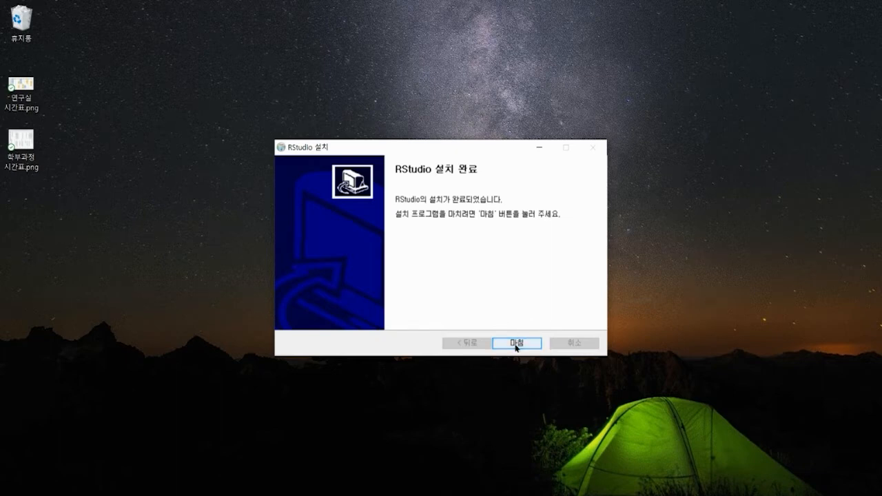
left_click(517, 343)
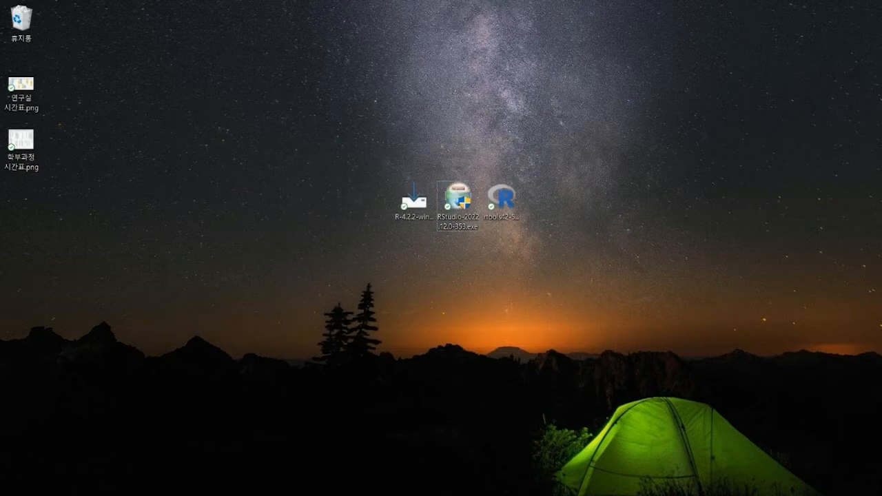
Start RStudio and choose the specific R version [64-bit] C:\R-4.2.2 with the auto-detected rendering engine.
key("super")
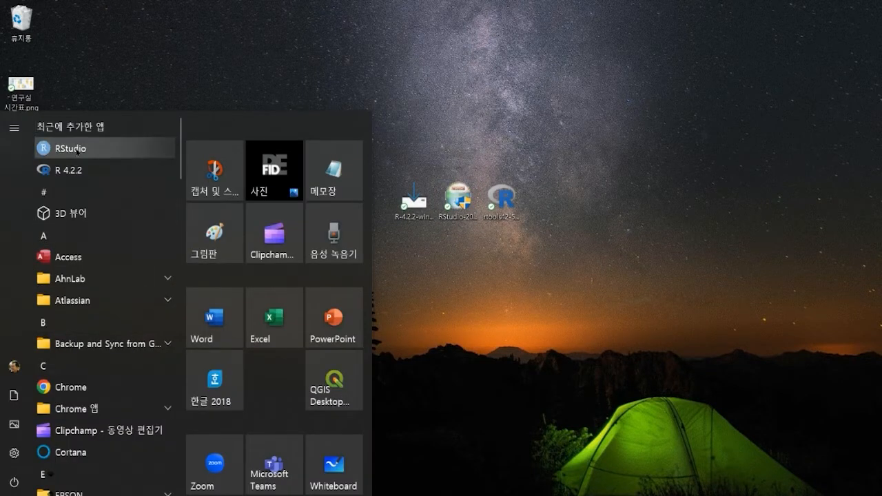
left_click(71, 149)
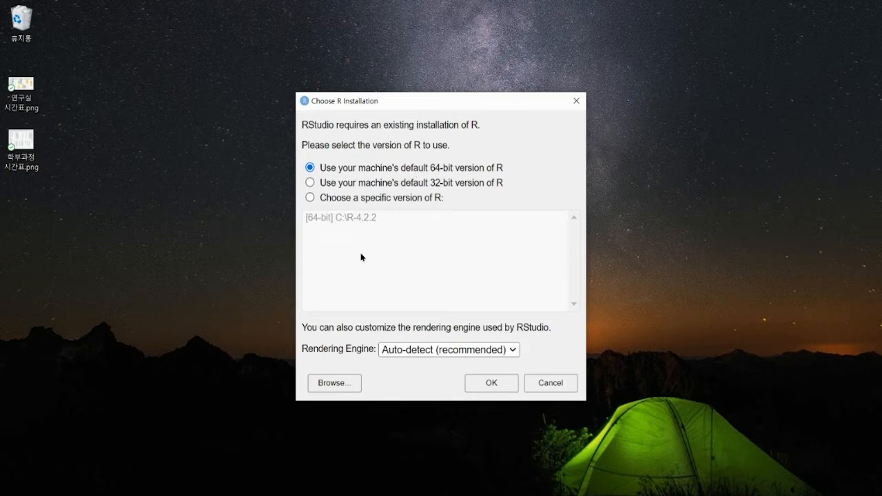
left_click(404, 202)
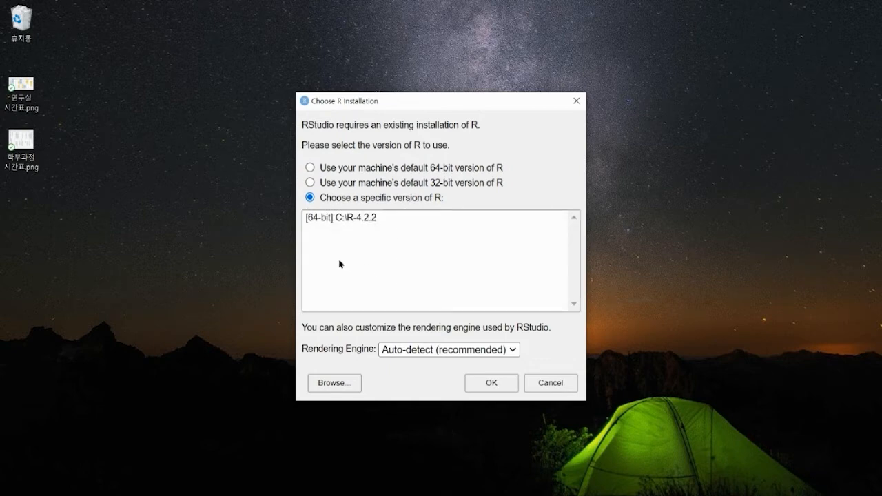
left_click(357, 220)
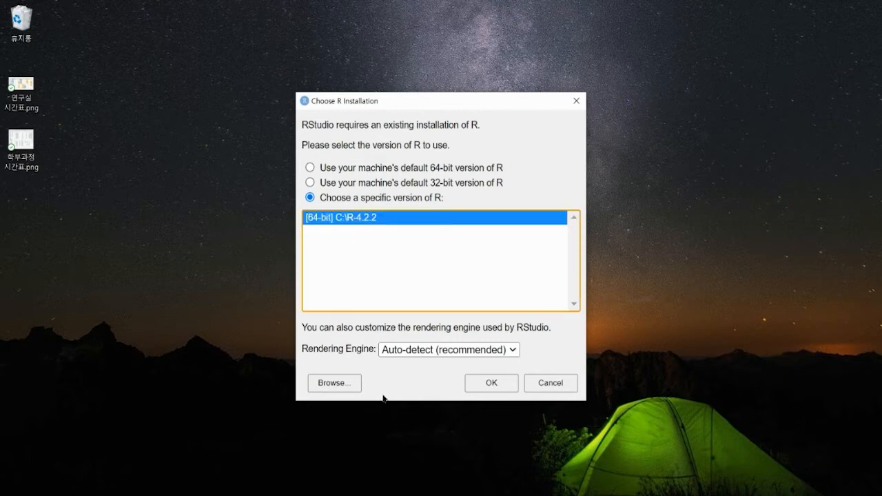
left_click(482, 386)
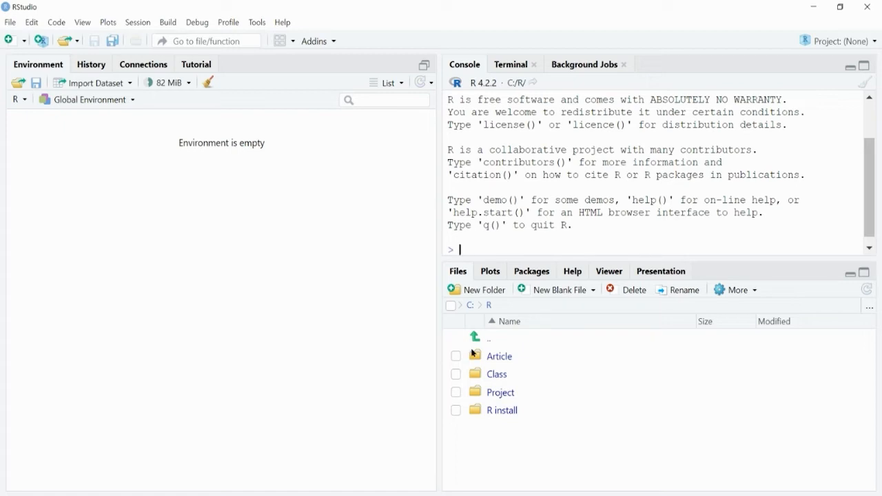
Open RStudio's global options to examine the general R session settings, including the default working directory.
left_click(256, 22)
left_click(293, 290)
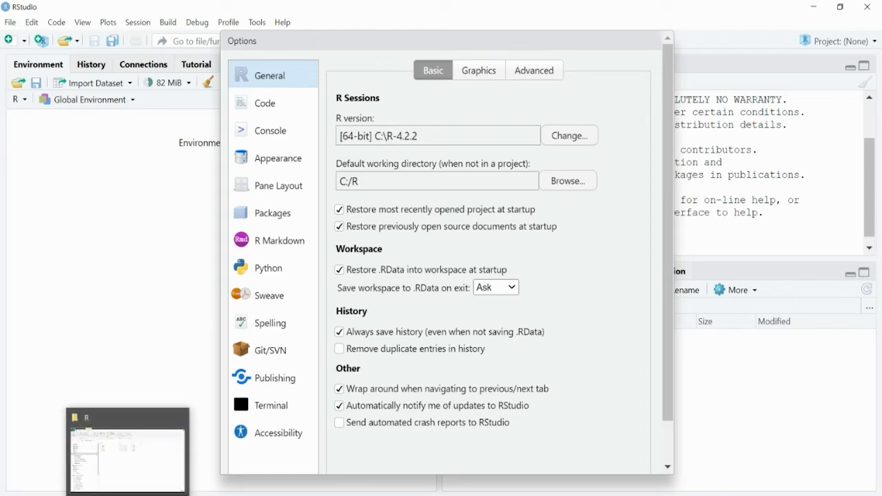
Switch to File Explorer and examine the C:\R folder with its Article, Class and Project subfolders.
left_click(128, 495)
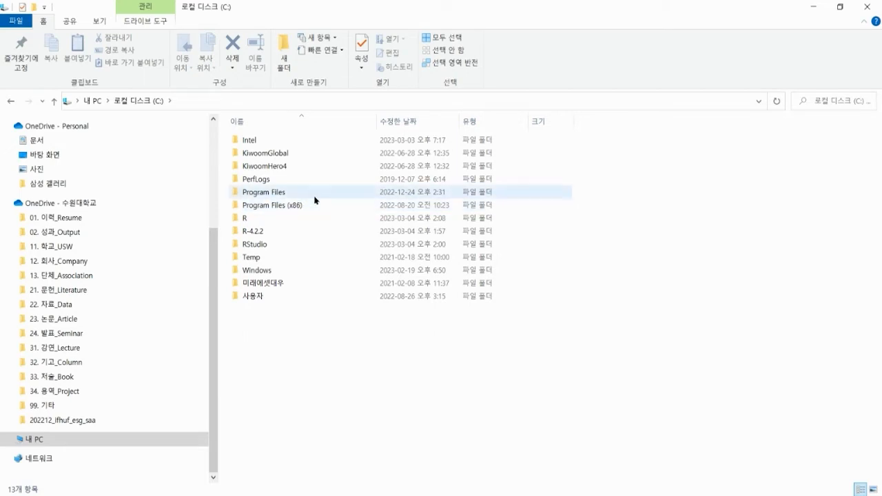
mouse_move(312, 206)
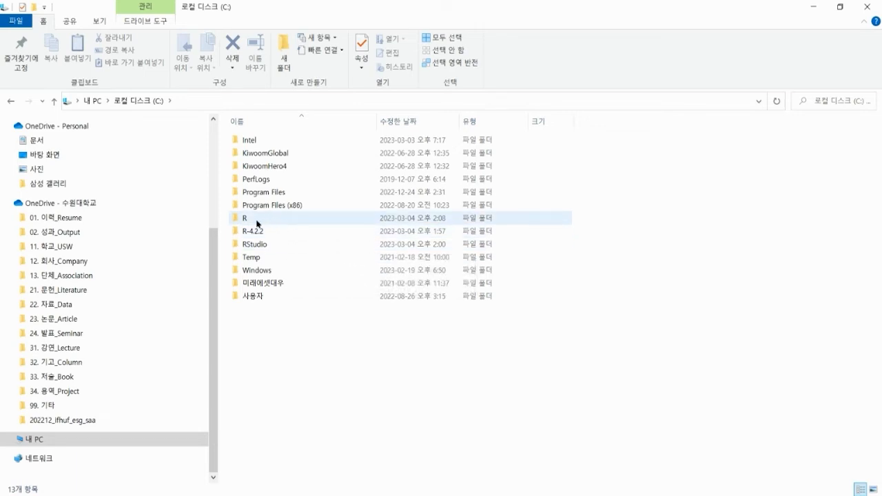
mouse_move(273, 217)
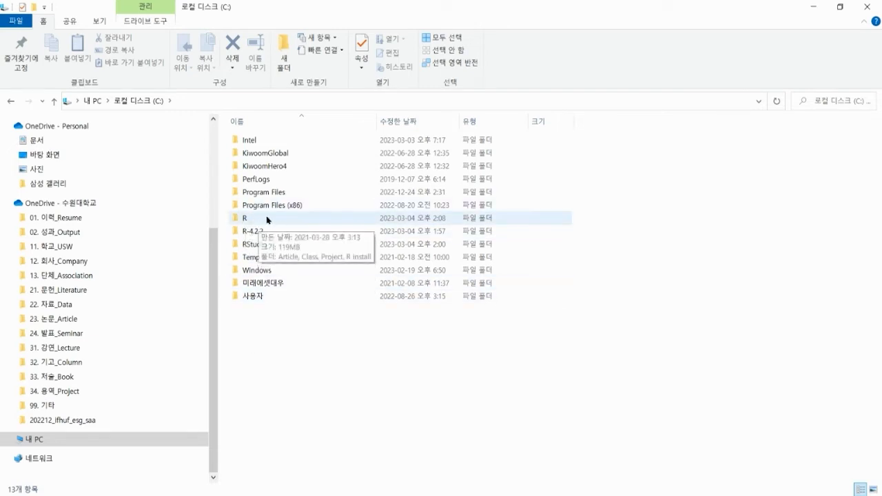
double_click(267, 220)
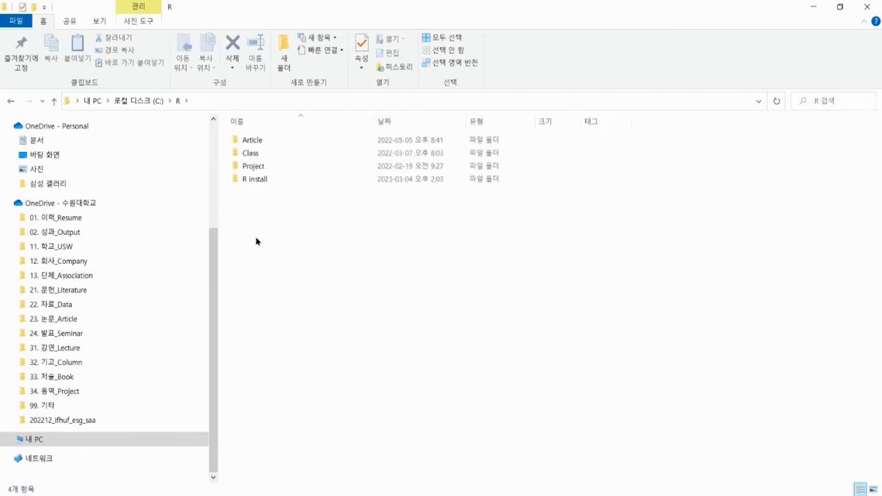
left_click(288, 142)
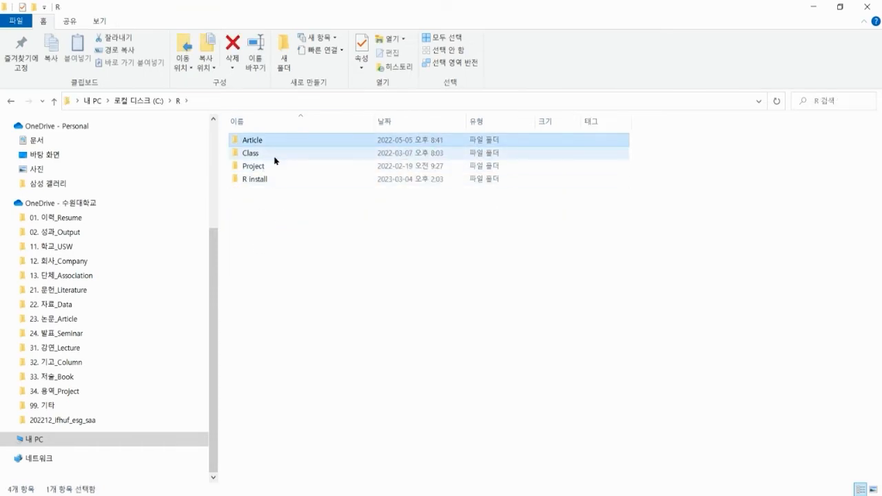
left_click(274, 157)
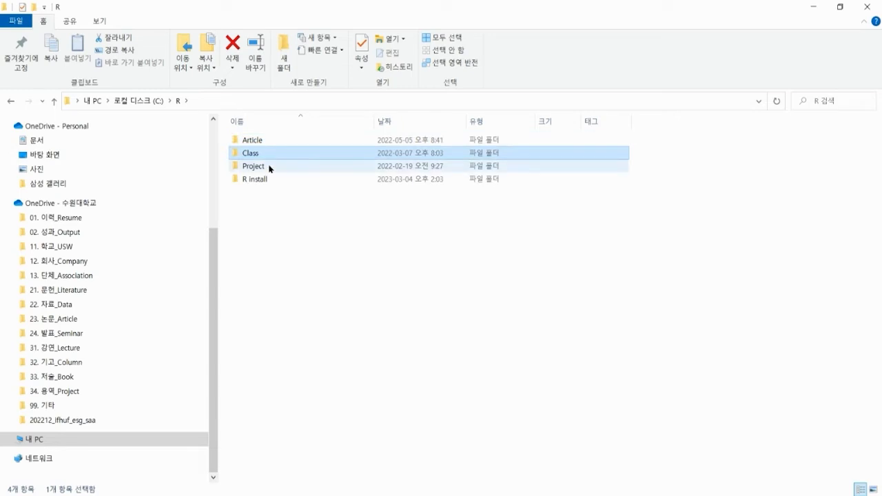
left_click(269, 167)
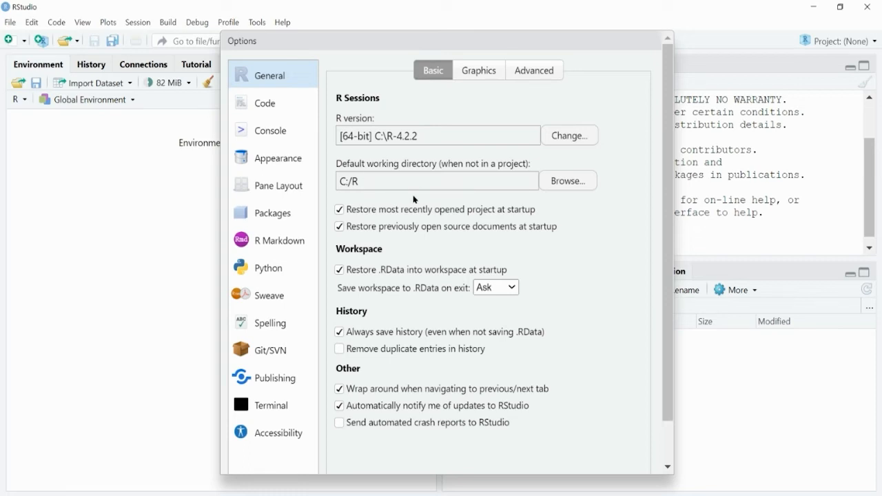
Set the editor theme to rscodeio in RStudio's appearance options.
left_click(289, 162)
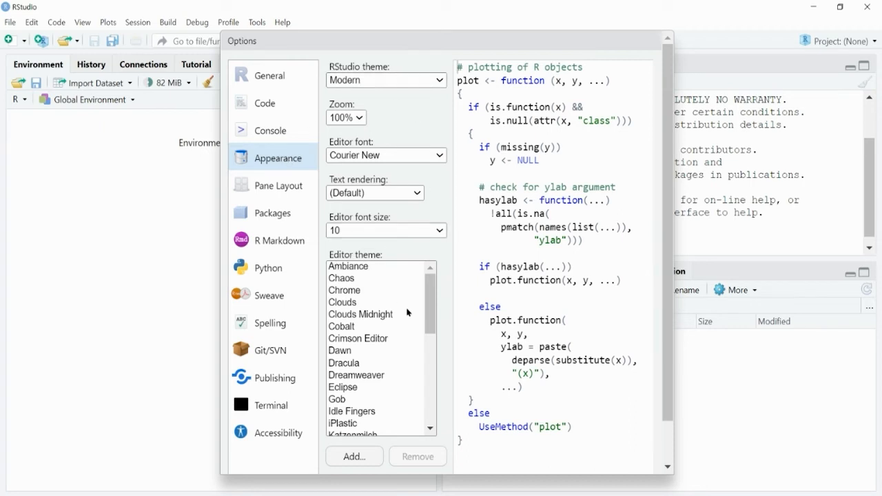
left_click_drag(431, 313, 424, 398)
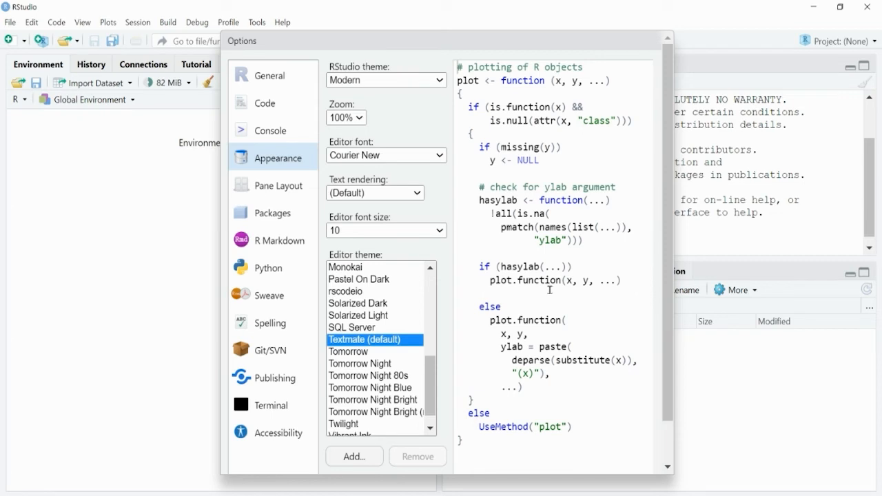
scroll(427, 353, "up", 3)
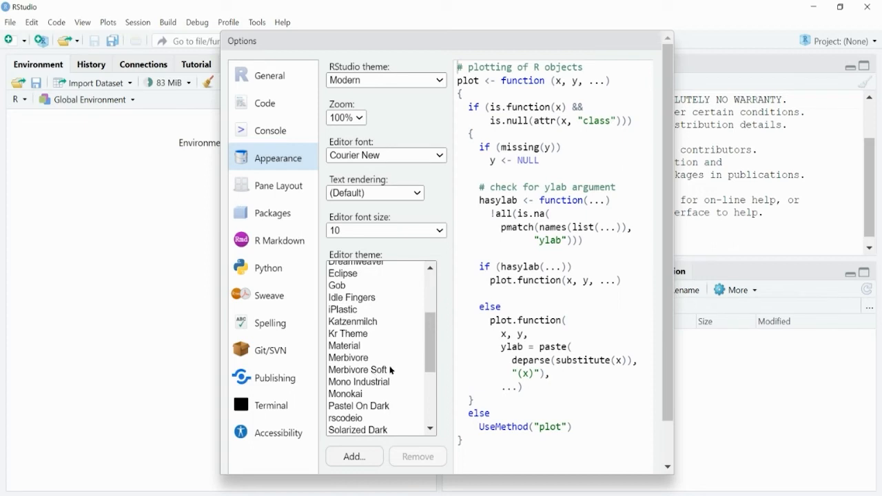
scroll(390, 371, "down", 2)
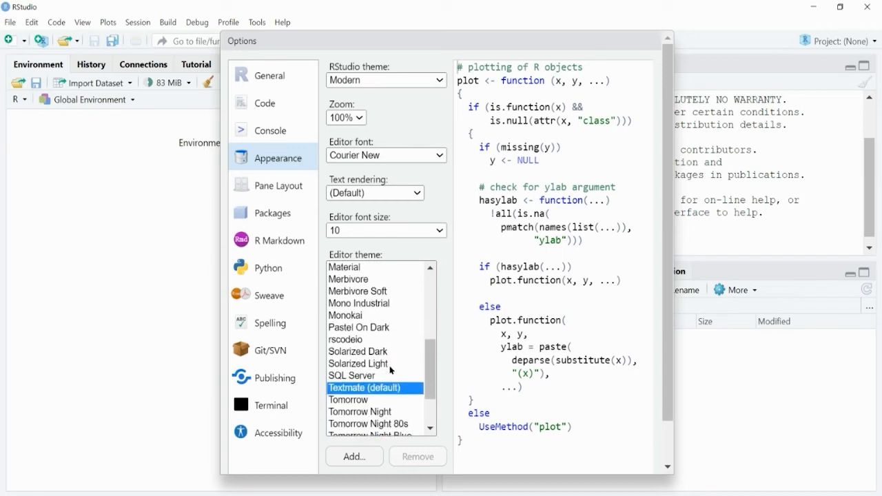
left_click(355, 344)
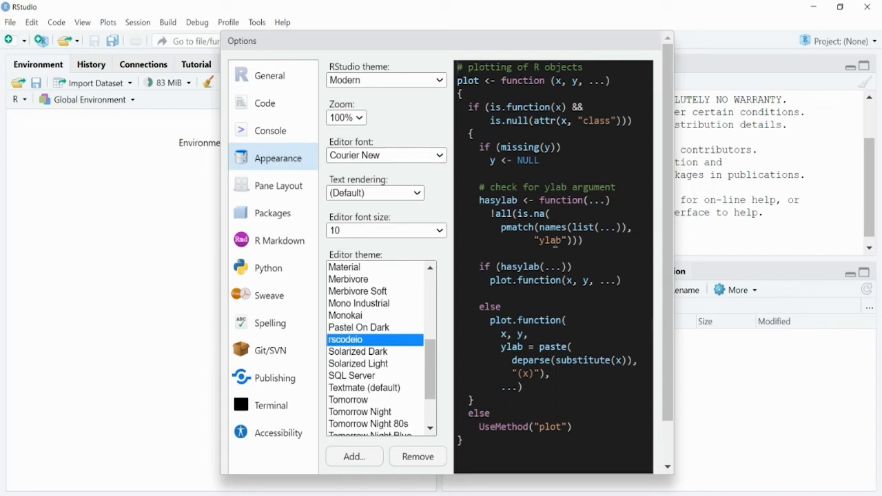
Set the editor font to Fira Code and apply the appearance changes.
left_click(442, 158)
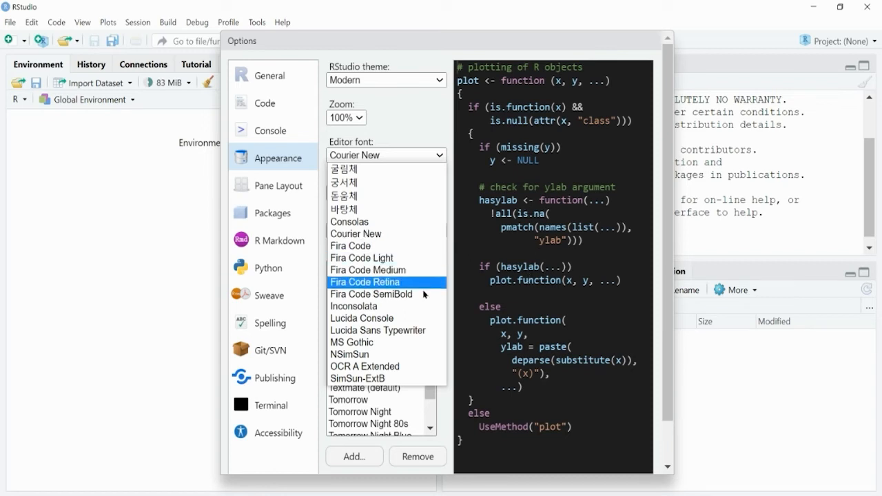
left_click(420, 246)
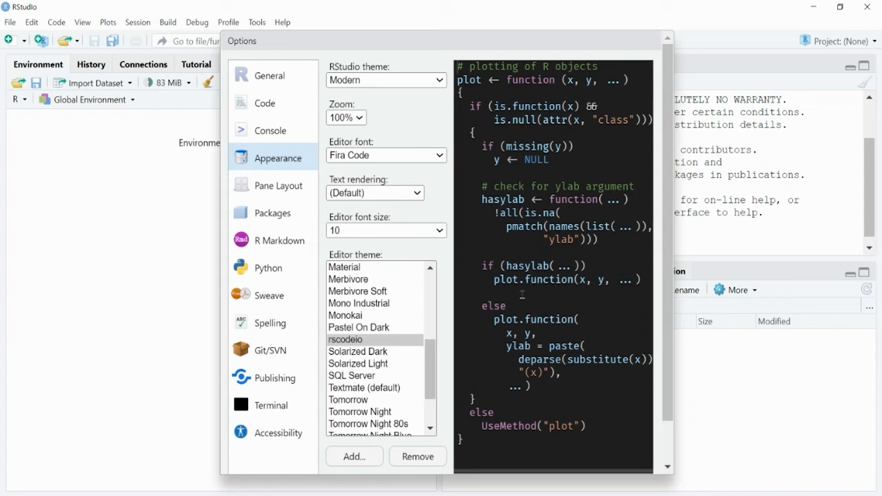
scroll(591, 337, "down", 1)
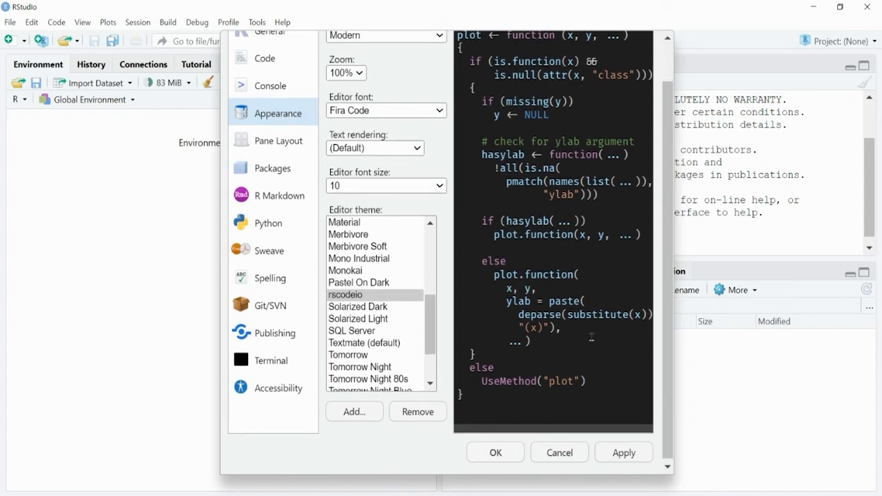
left_click(623, 453)
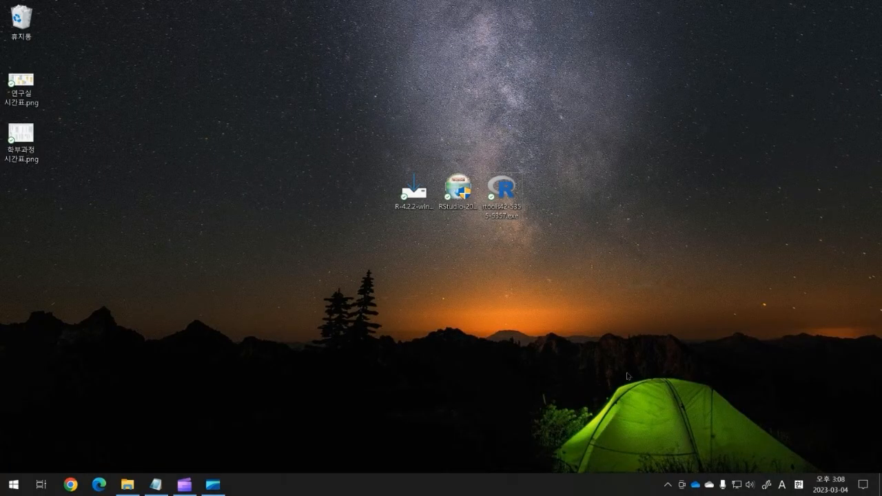
Run the Rtools 4.2 installer as administrator and install it in C:\rtools42 with both default additional tasks, then finish the setup.
right_click(512, 199)
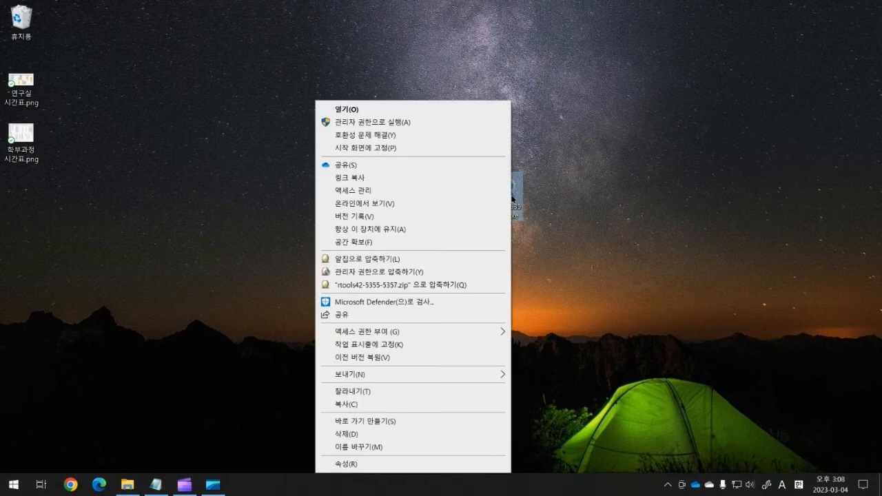
left_click(439, 125)
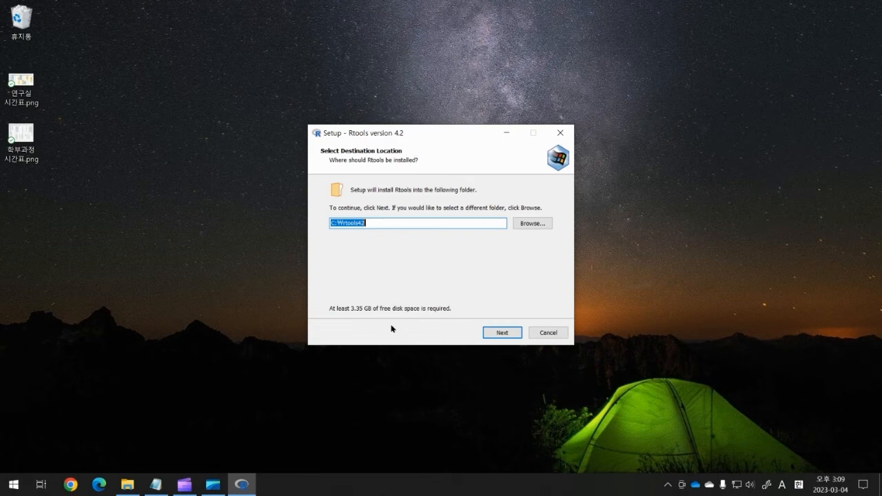
left_click(504, 333)
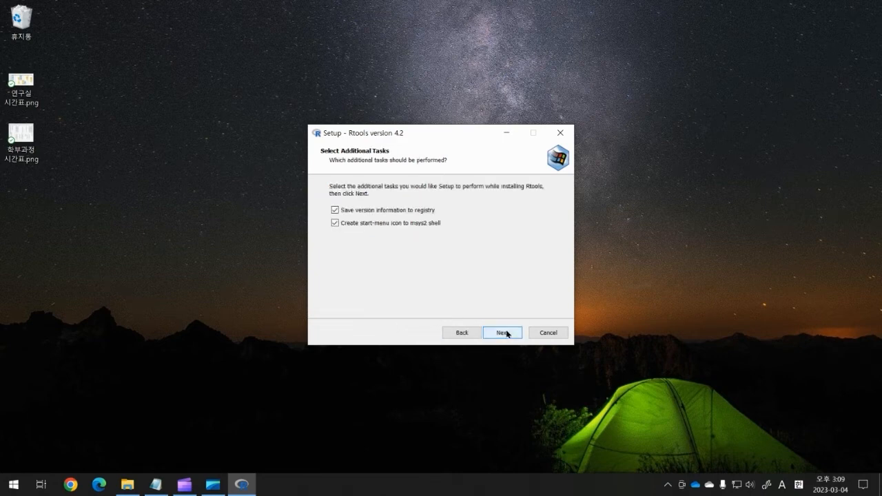
left_click(504, 334)
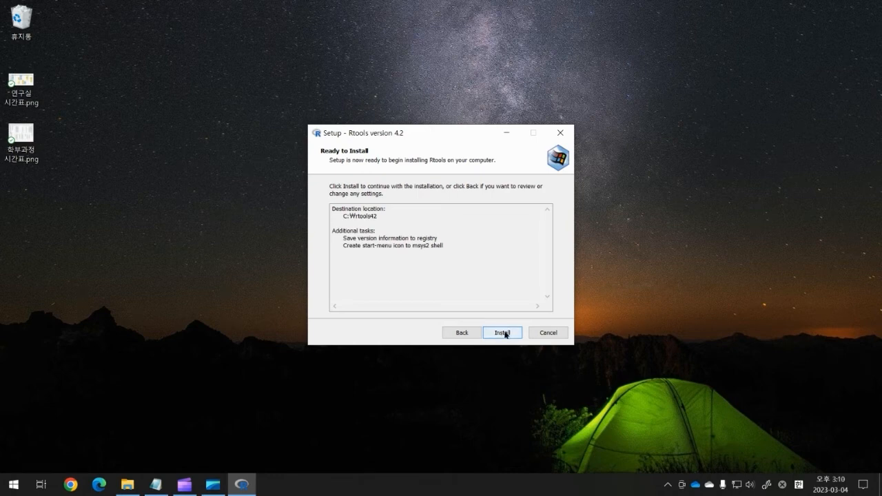
left_click(503, 333)
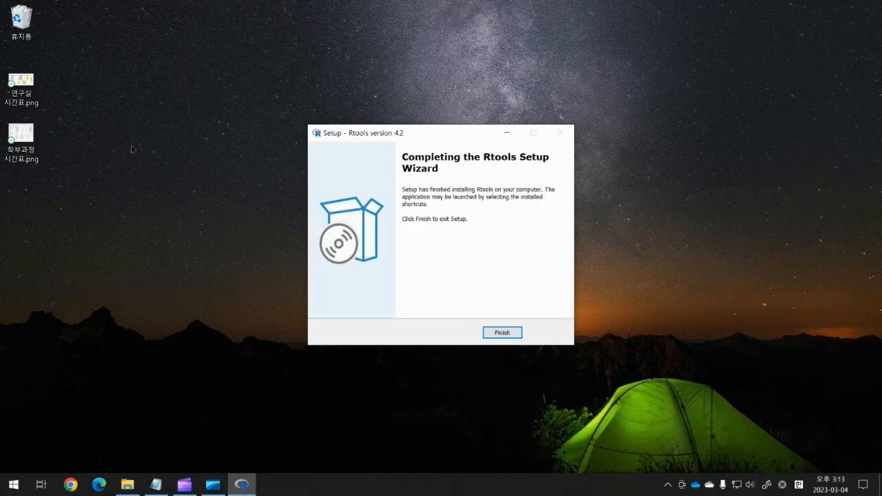
left_click(506, 334)
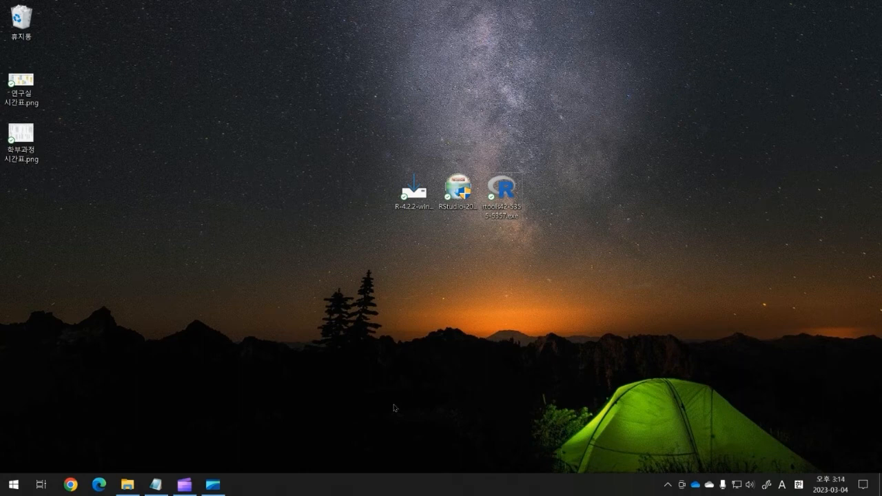
Run Sys.which("make") in the RStudio console to check the Rtools installation.
left_click(281, 372)
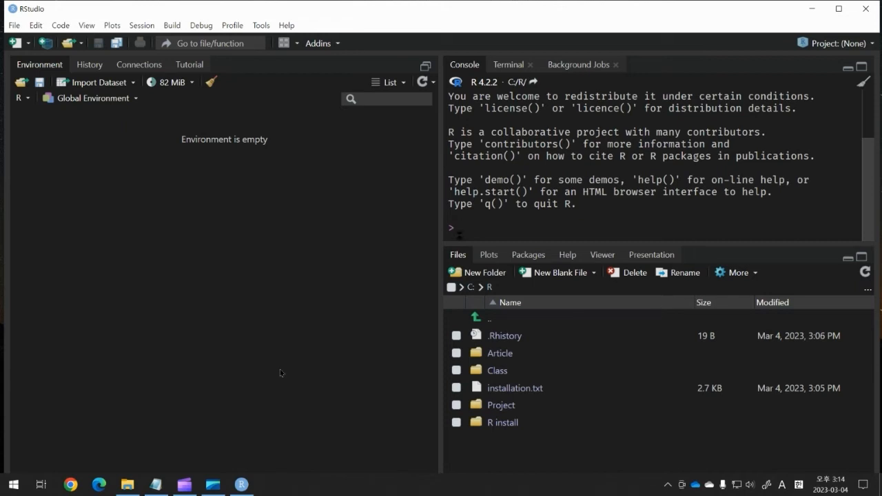
type("Sys.which(\"make\")")
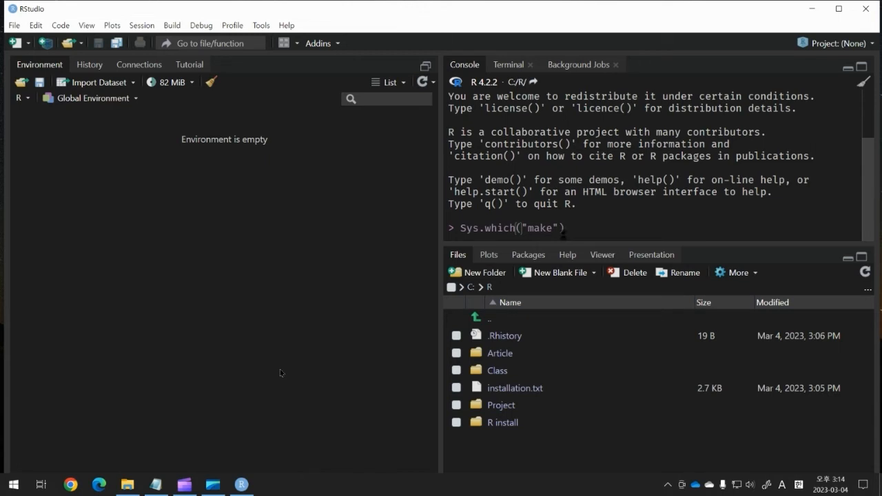
key("Return")
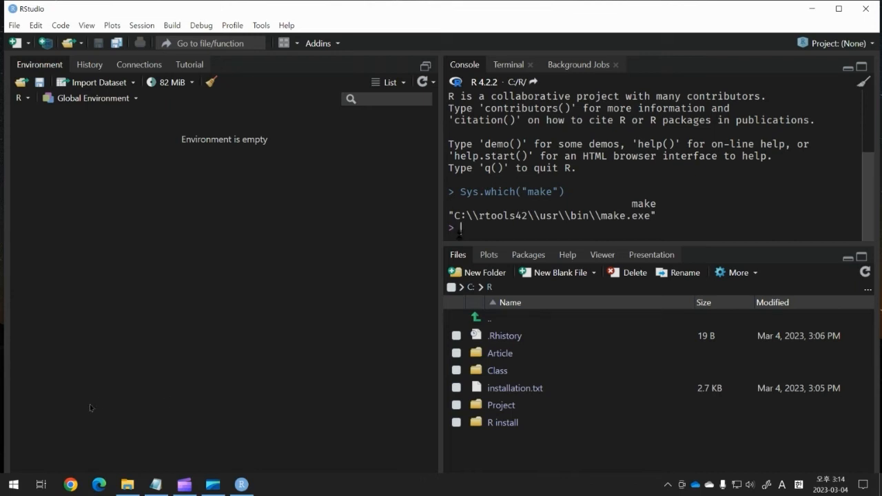
Search Windows Settings for 고급 시스템, view the advanced system settings and open the environment variables.
left_click(10, 489)
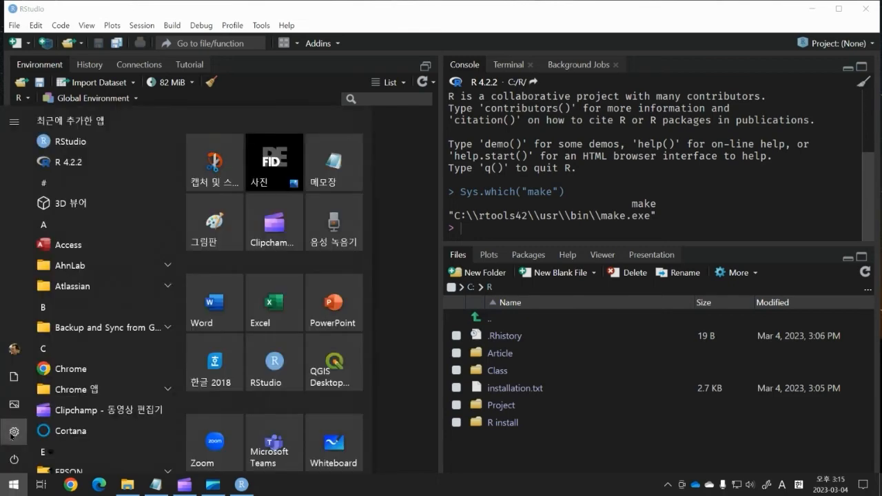
left_click(14, 432)
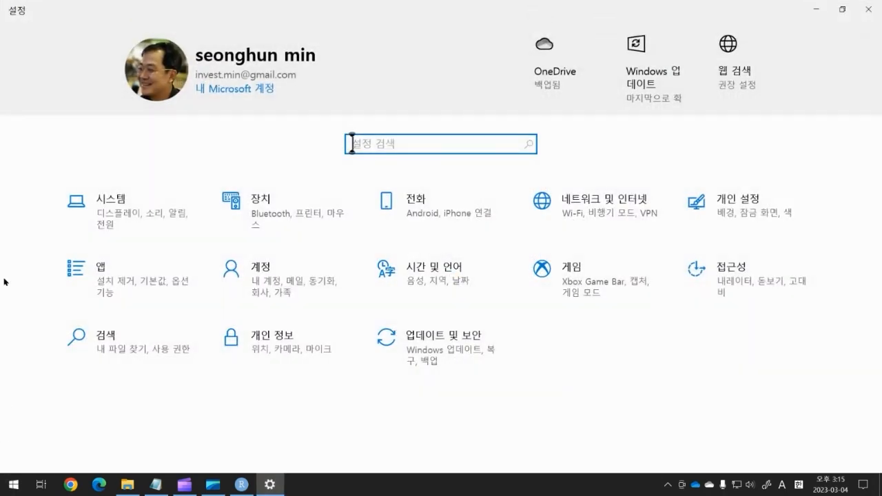
left_click(109, 207)
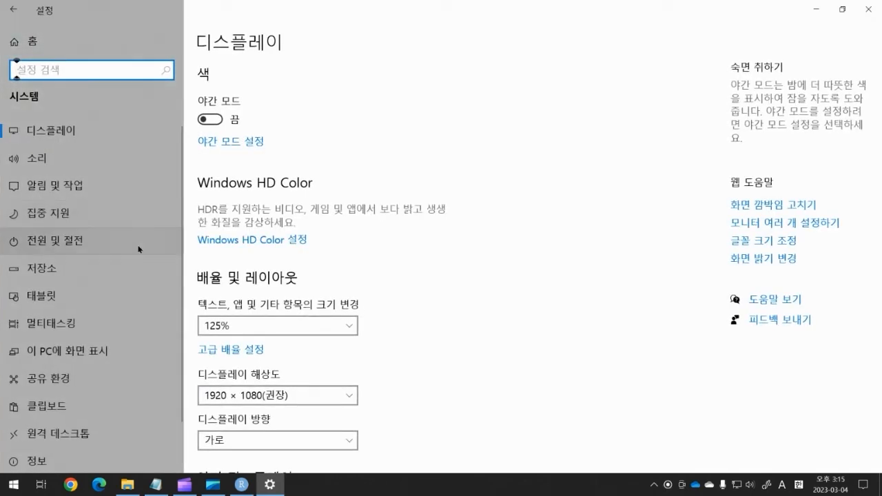
type("고그ㅂ 시스템")
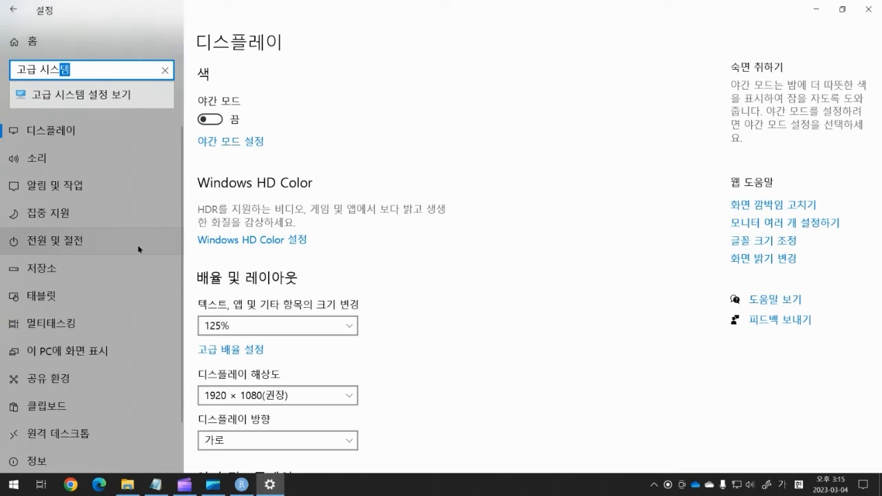
left_click(102, 96)
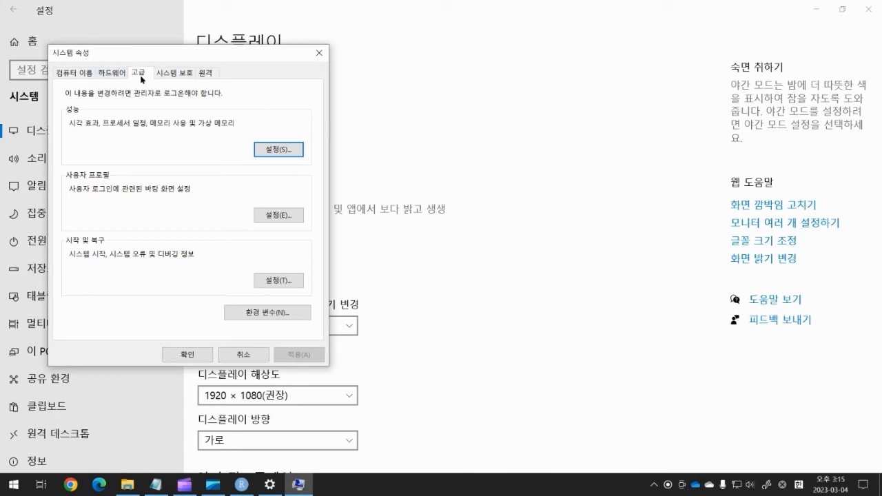
left_click(267, 314)
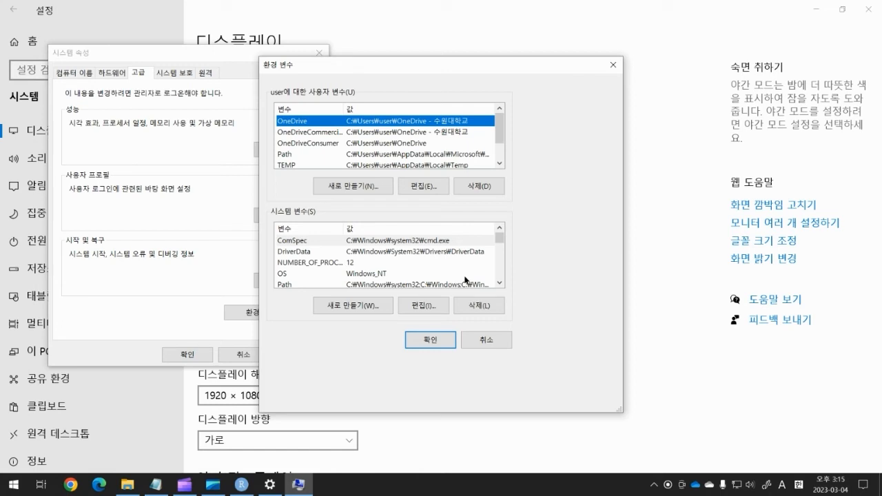
Look through the user variables, including the OneDrive entries, and the system variables down to RTOOLS42_HOME.
left_click(308, 144)
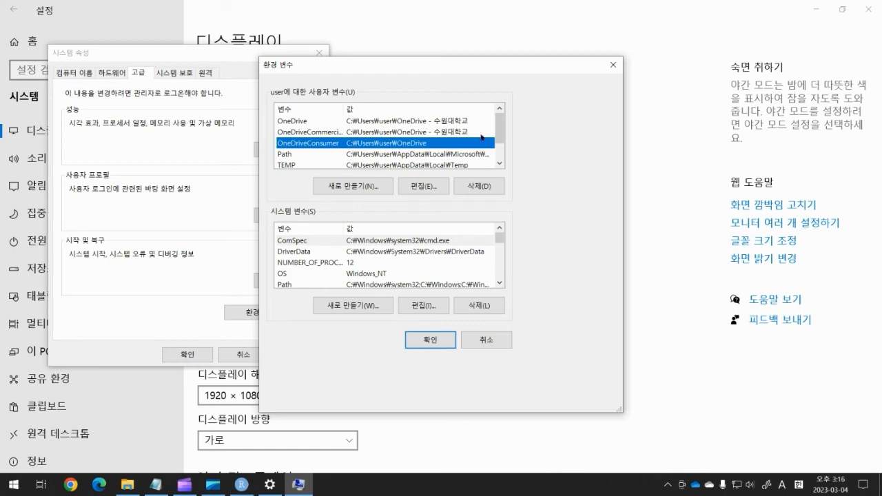
left_click(466, 122)
left_click(465, 134)
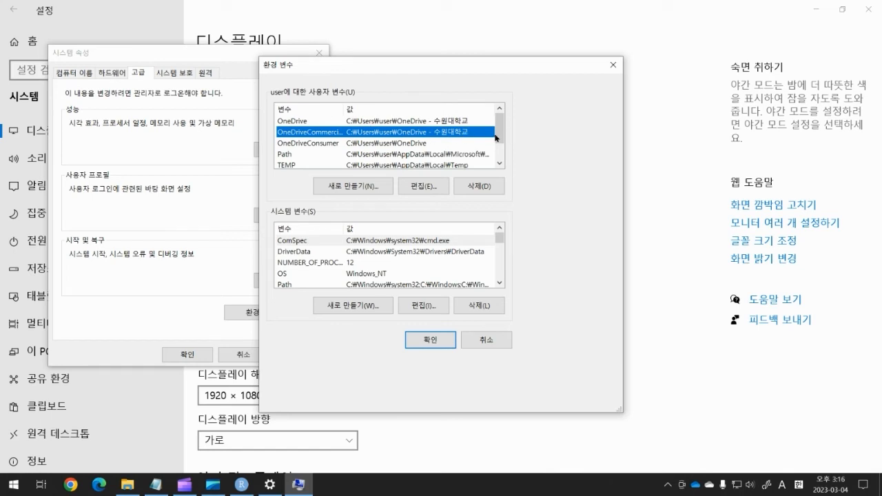
left_click(500, 164)
left_click(500, 164)
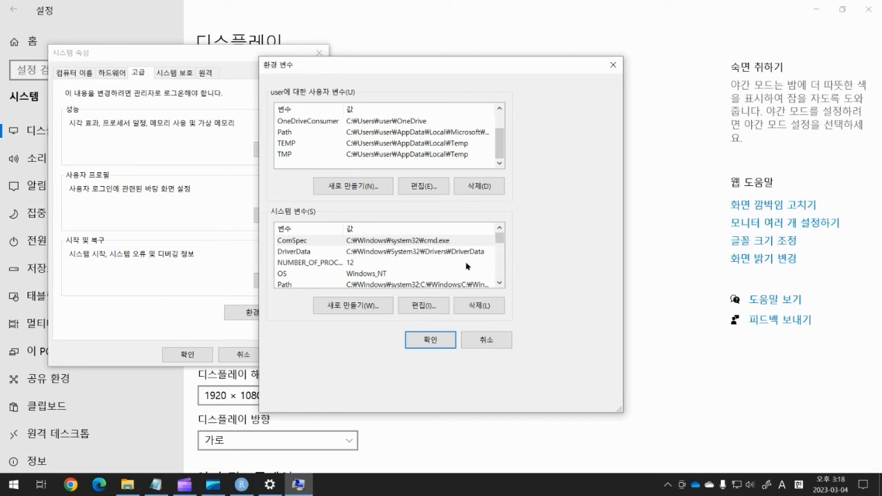
left_click(500, 284)
left_click(500, 284)
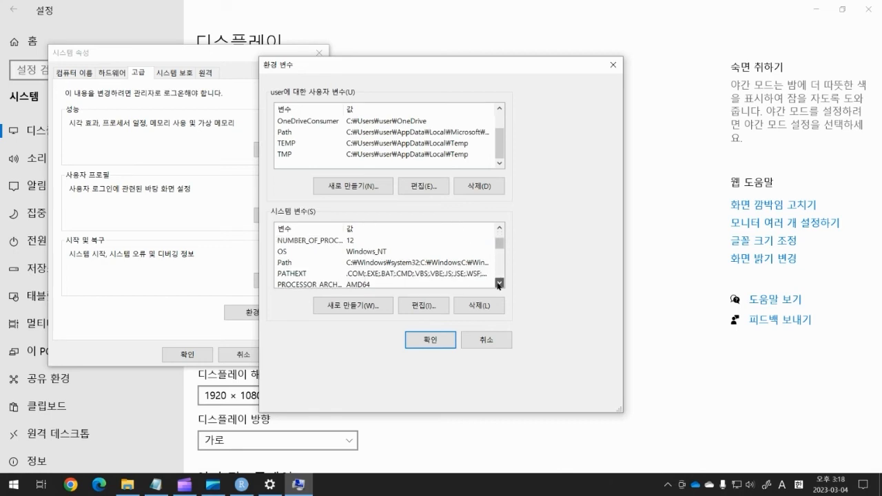
left_click(500, 284)
left_click(500, 284)
left_click(500, 284)
left_click(500, 284)
left_click(500, 284)
left_click(500, 284)
left_click(500, 284)
left_click(500, 284)
left_click(500, 284)
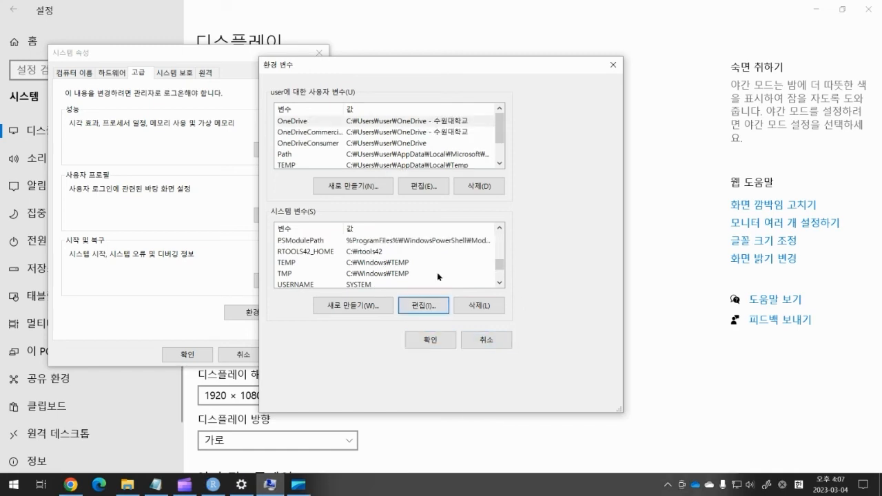
Edit the Path system variable and add a new entry C:\rtools42\usr\bin; at the end of its list.
scroll(437, 274, "up", 1)
scroll(428, 271, "up", 2)
scroll(373, 269, "down", 1)
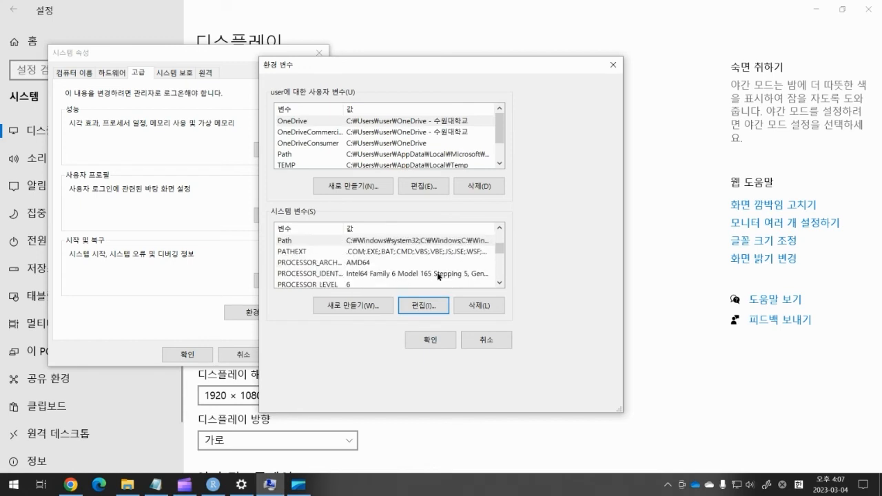
left_click(293, 240)
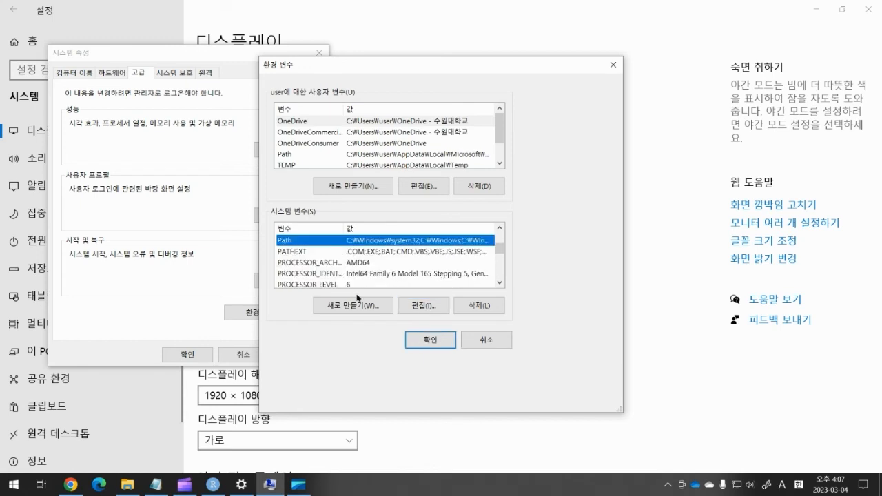
left_click(409, 309)
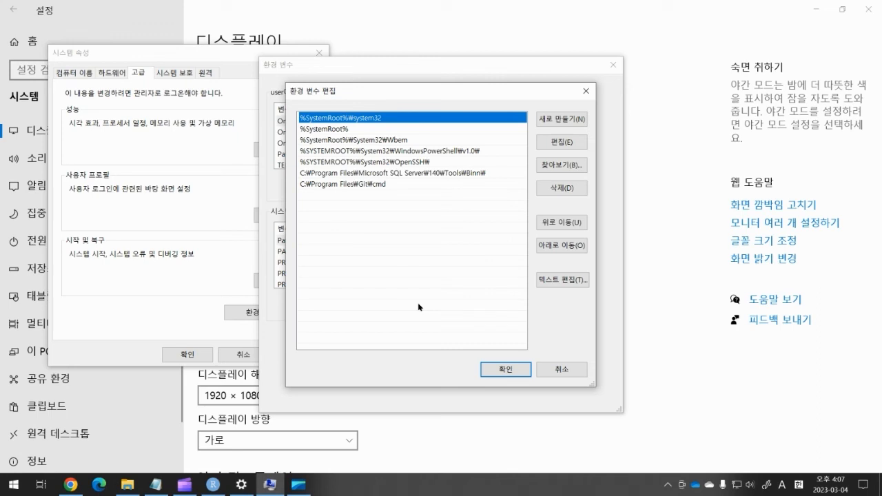
left_click(562, 121)
key("Escape")
left_click(562, 121)
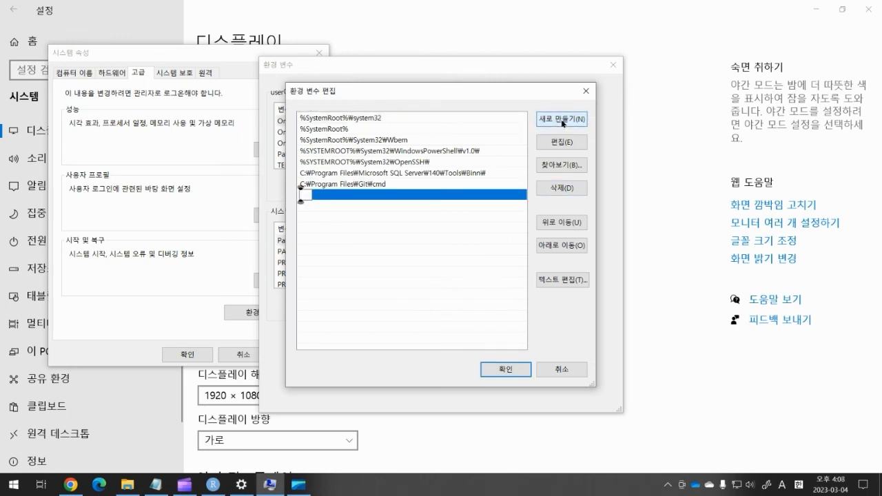
type("C:\\tools42\\usr\\bin")
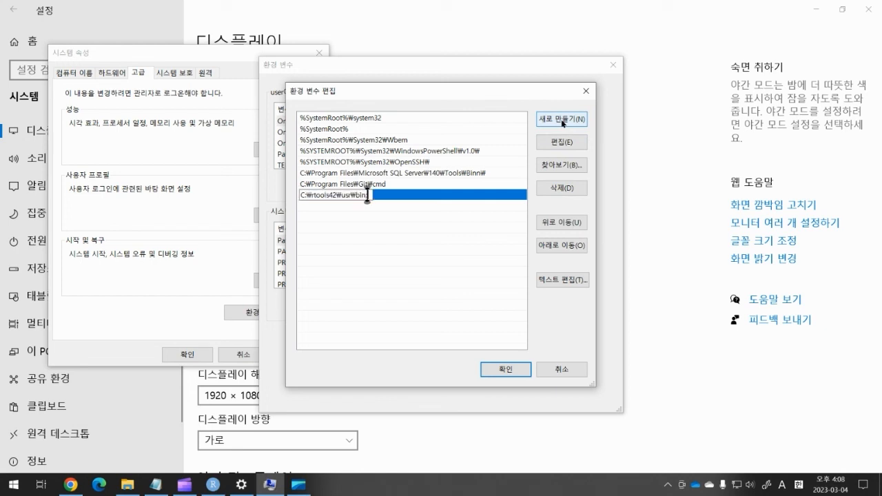
key("Home")
key("Right")
key("Right")
key("Right")
key("Right")
key("Right")
key("Right")
key("Right")
key("Right")
key("Right")
key("Right")
key("Right")
key("Right")
key("Right")
key("Right")
key("Right")
key("Right")
key("Right")
key("Right")
key("Right")
left_click(379, 255)
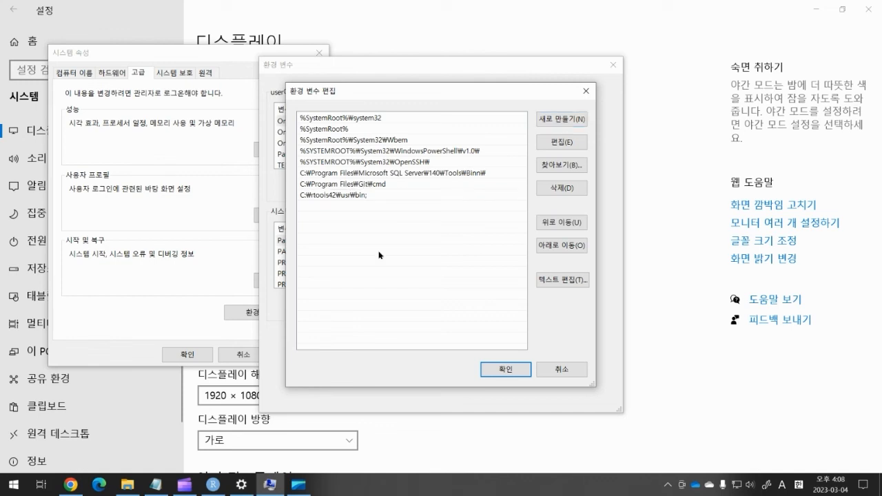
Accept the Path edit and the environment variables, and close the system properties.
left_click(508, 371)
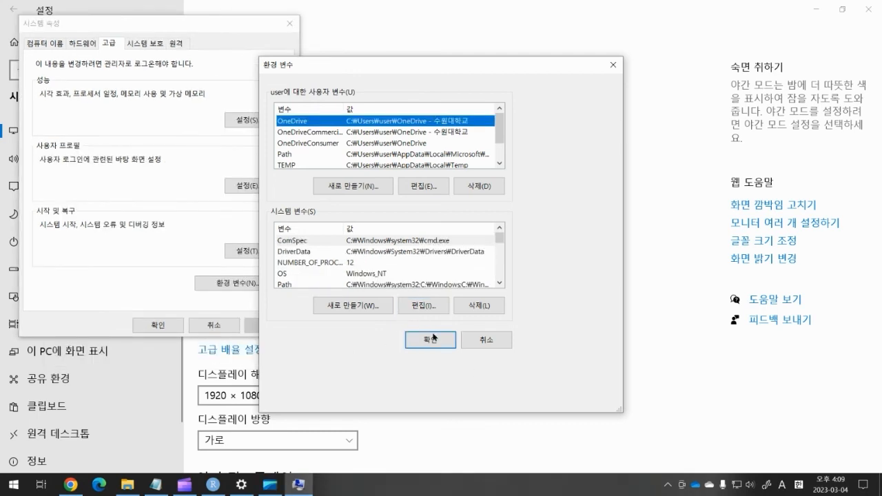
left_click(430, 340)
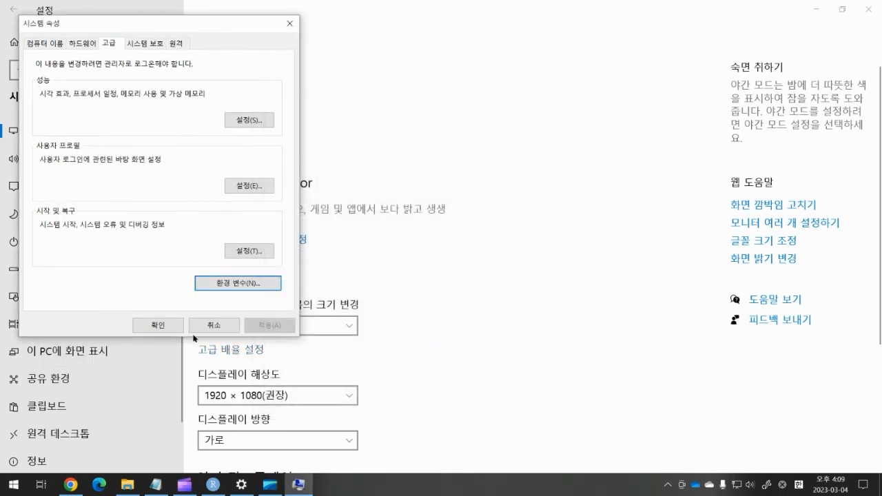
left_click(160, 325)
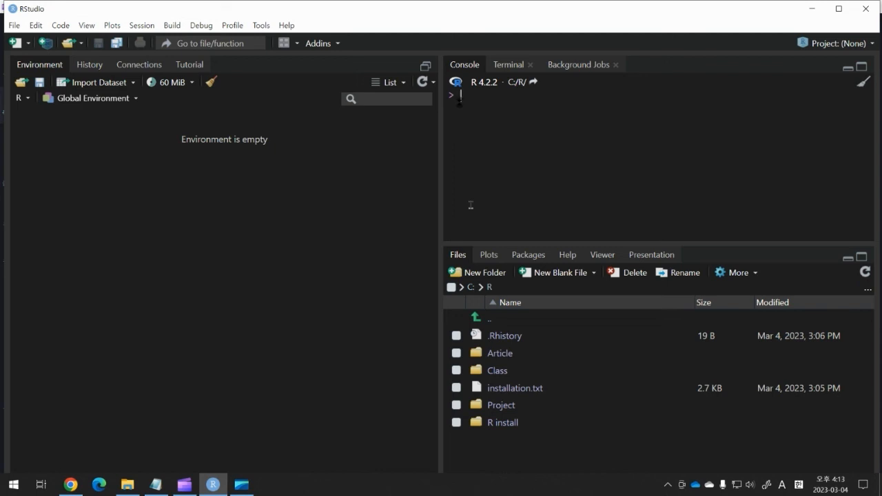
Install the devtools package by running install.packages("devtools") in the RStudio console.
type("install")
key("Tab")
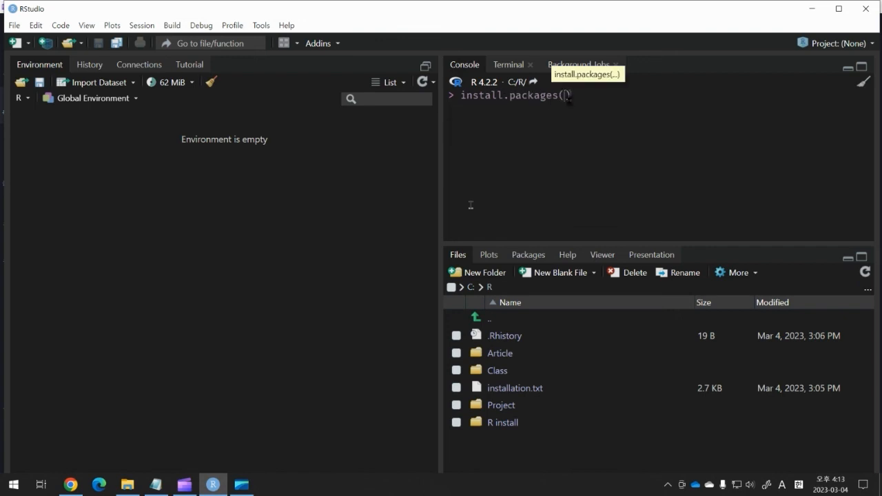
type("\"devtools")
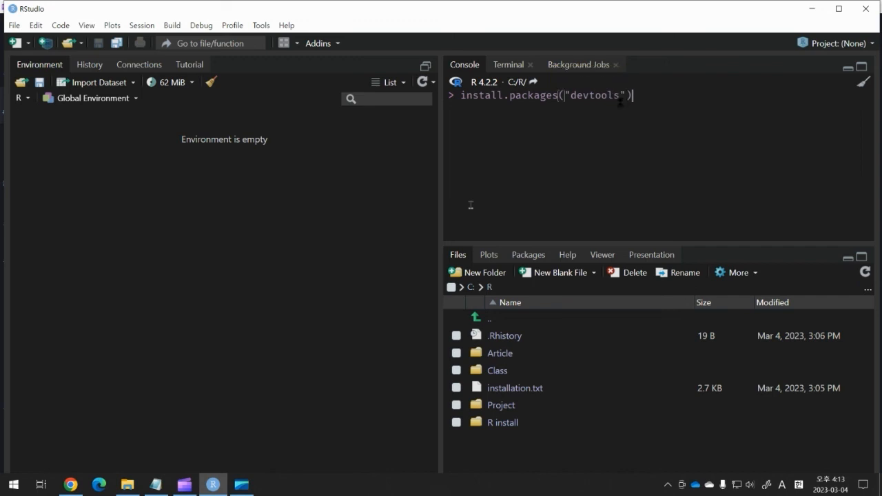
key("Return")
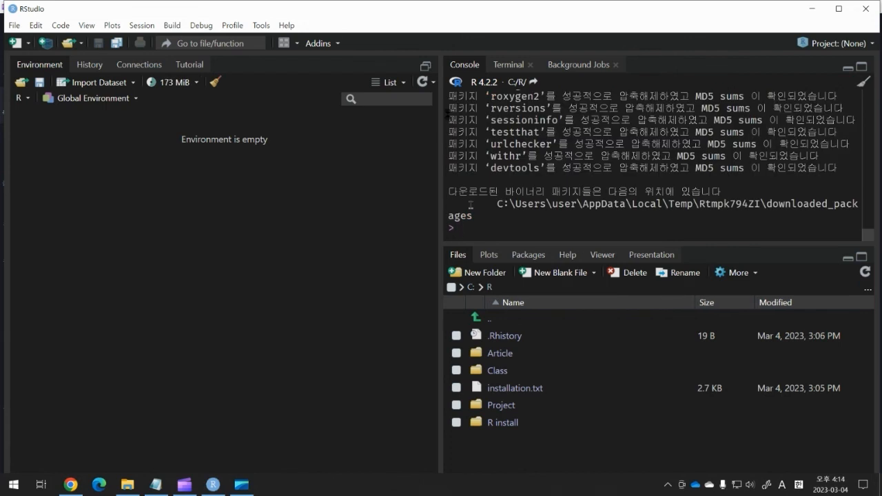
Load devtools with library(devtools) and run find_rtools() to check that R detects Rtools.
type("library(dev")
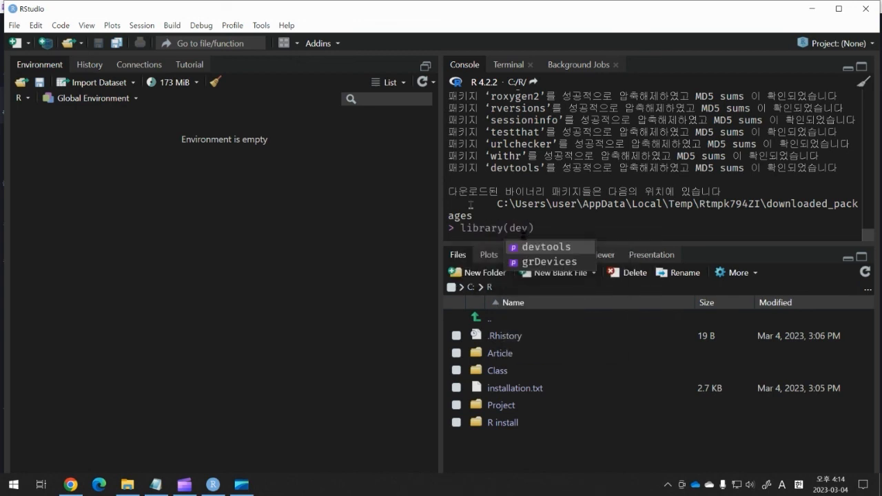
key("Tab")
key("Return")
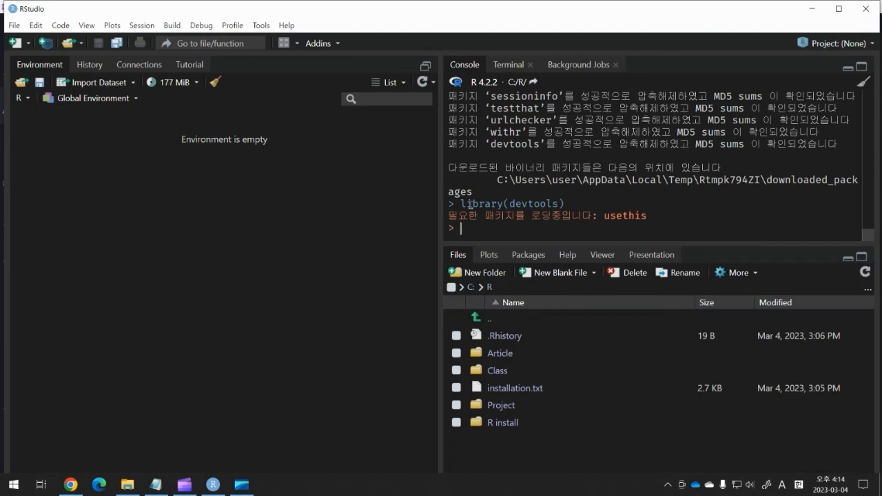
type("find")
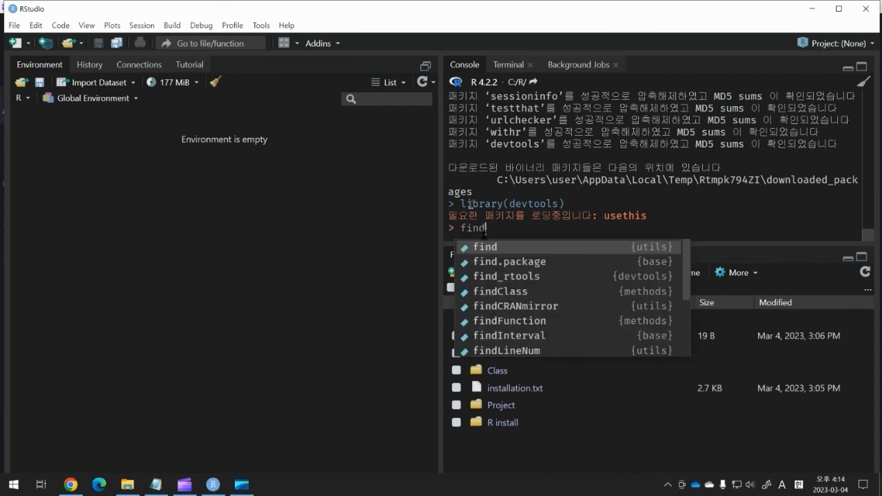
type("_r")
key("Tab")
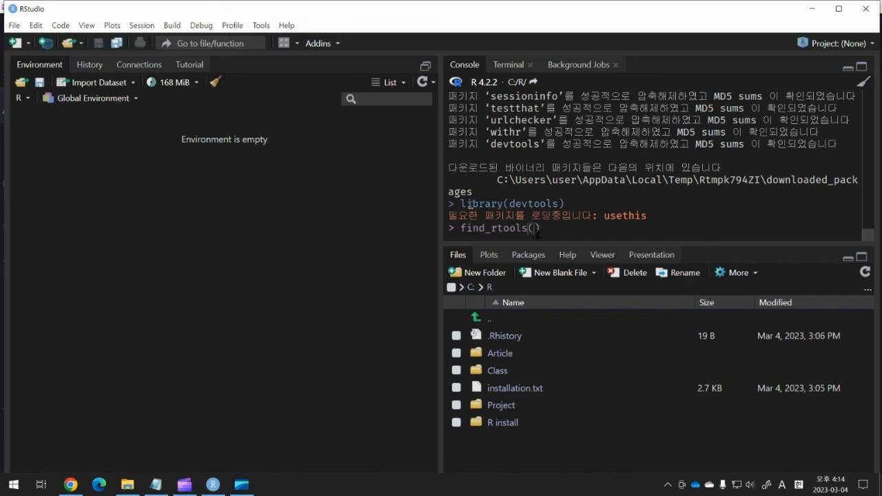
key("Return")
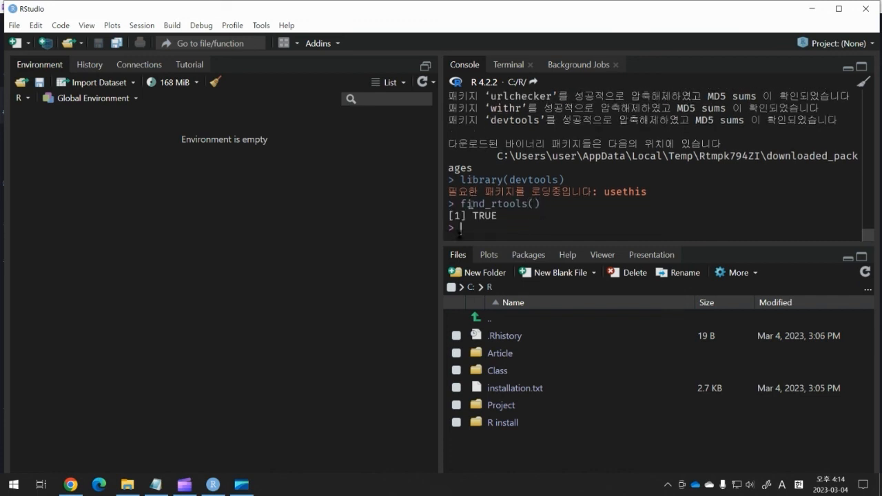